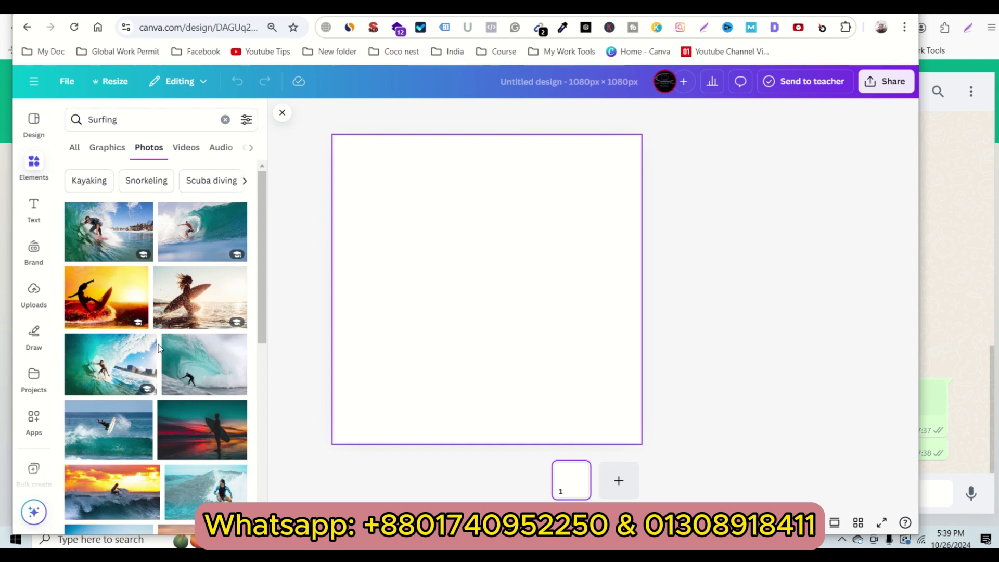
- Add the orange sunset surfer photo from the Surfing results and place it in the page's lower-left corner
left_click(117, 306)
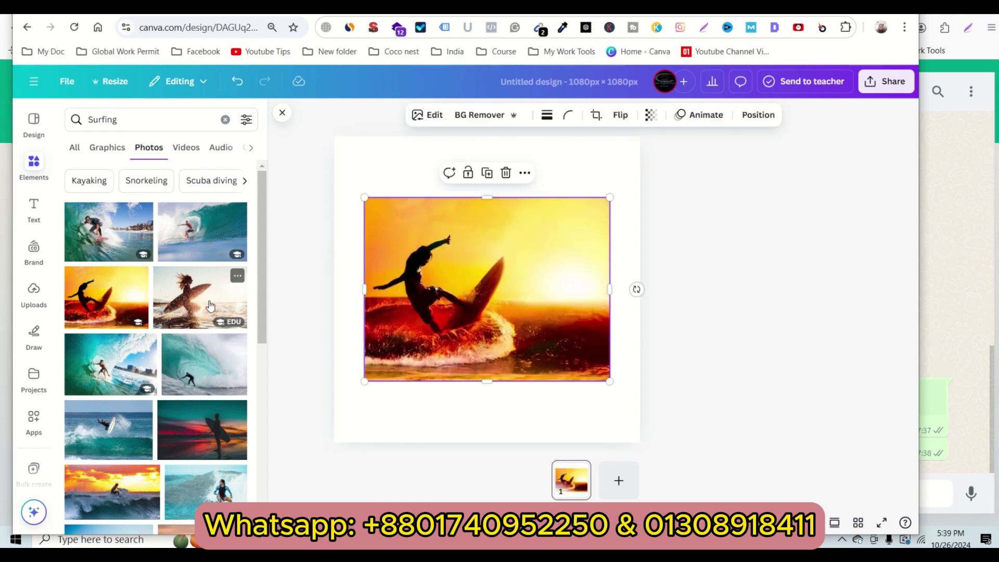
left_click_drag(446, 304, 416, 349)
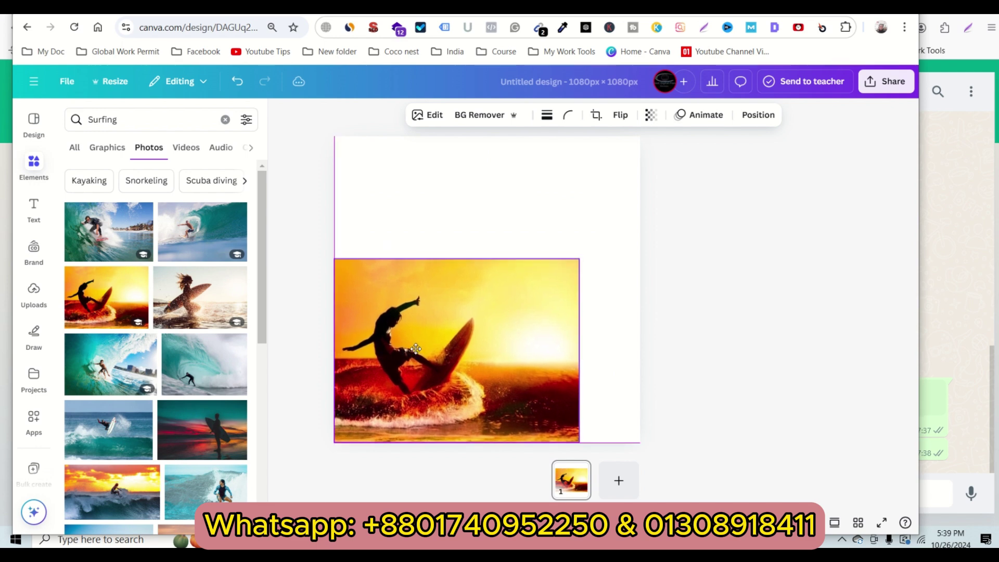
left_click(120, 239)
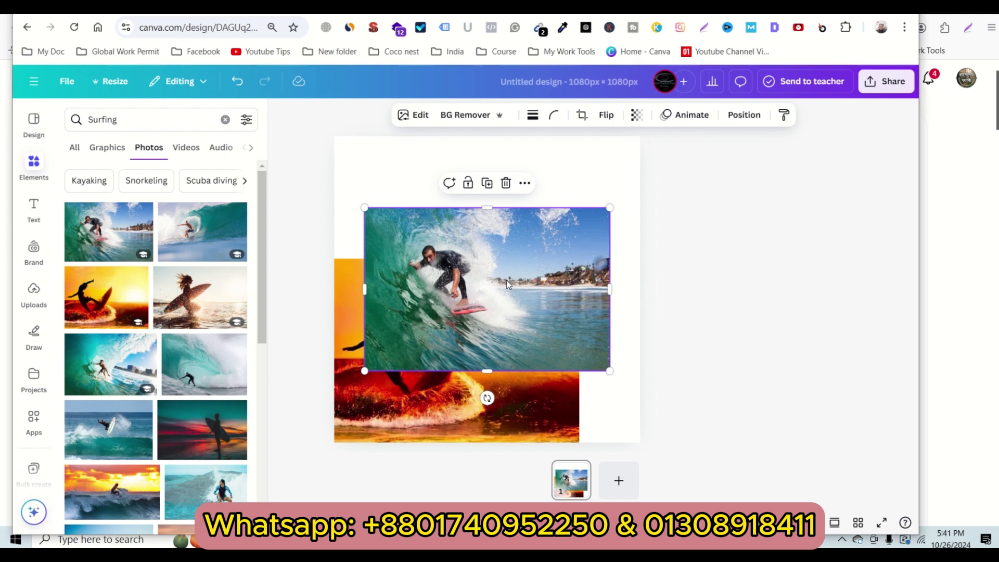
key("Delete")
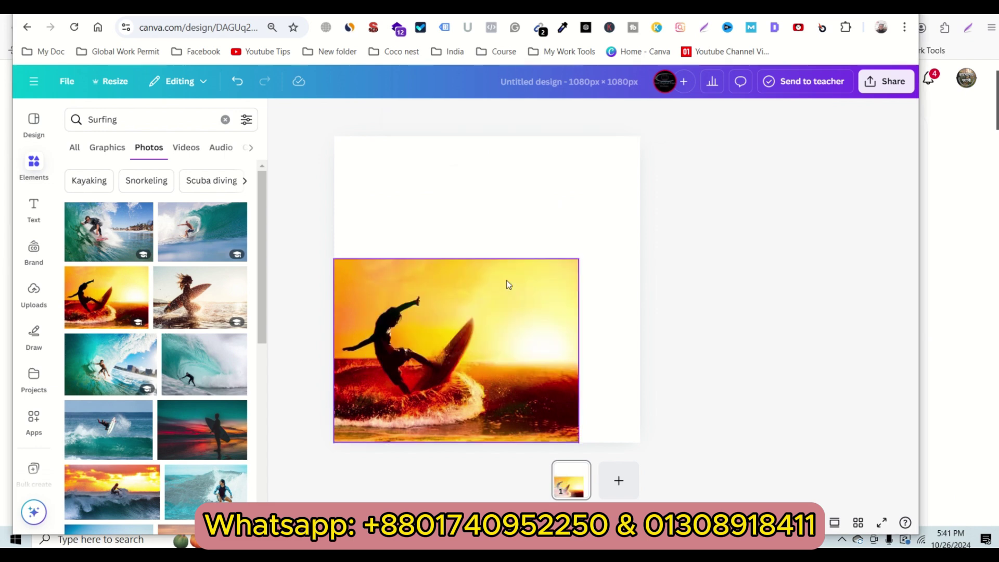
- Enlarge the sunset surfer photo to the full page width and position it across the lower two thirds of the page
left_click(490, 308)
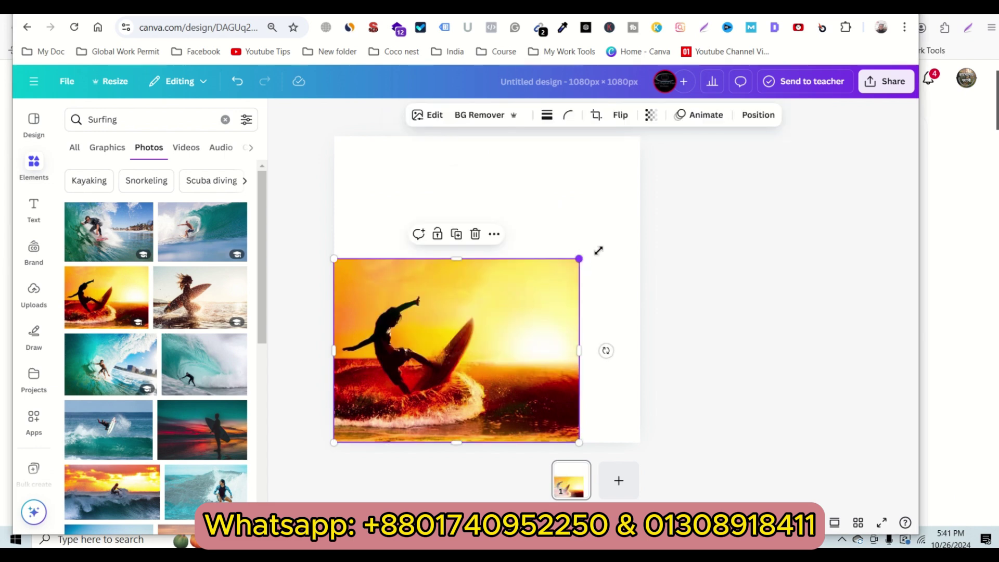
left_click_drag(598, 250, 660, 232)
left_click_drag(549, 276, 548, 310)
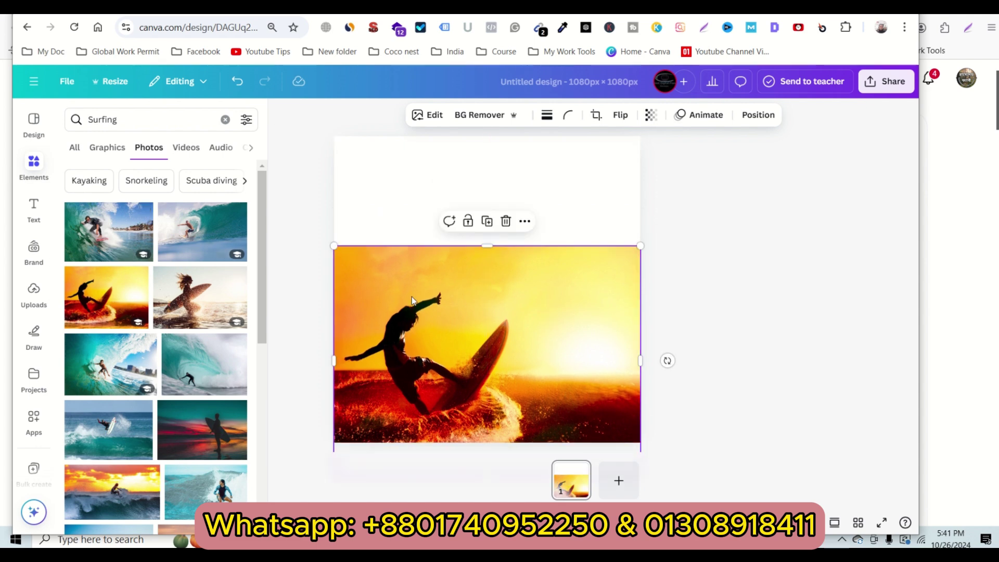
mouse_move(411, 300)
left_mouse_down()
mouse_move(411, 278)
mouse_move(411, 292)
left_mouse_up()
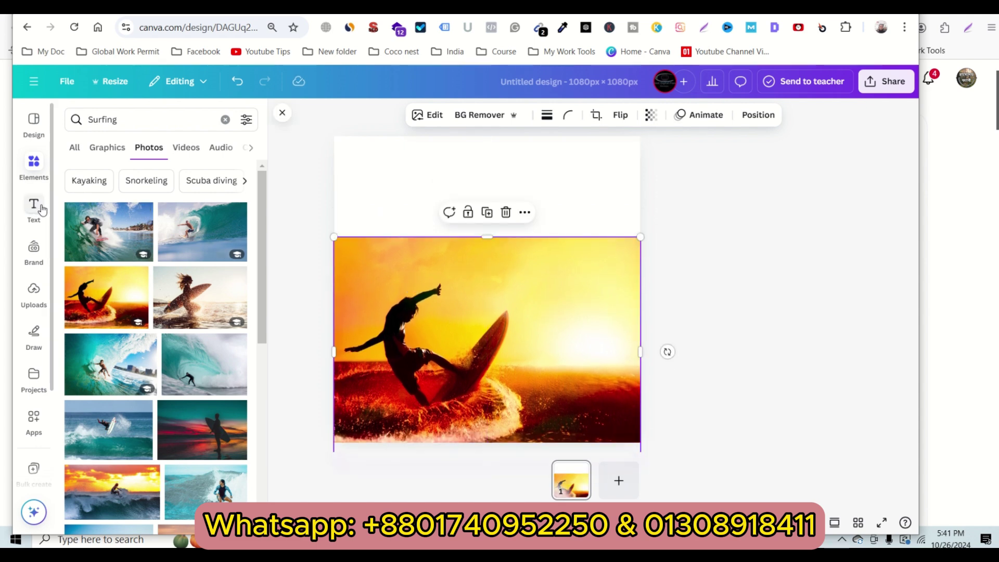
- Add a heading to the page that reads "Sunlife"
left_click(34, 207)
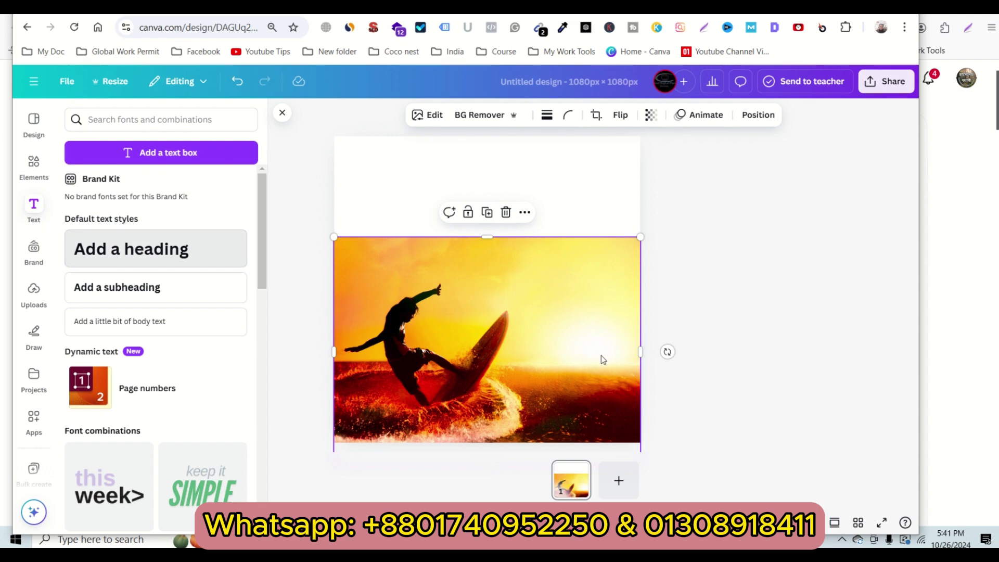
type("Sun")
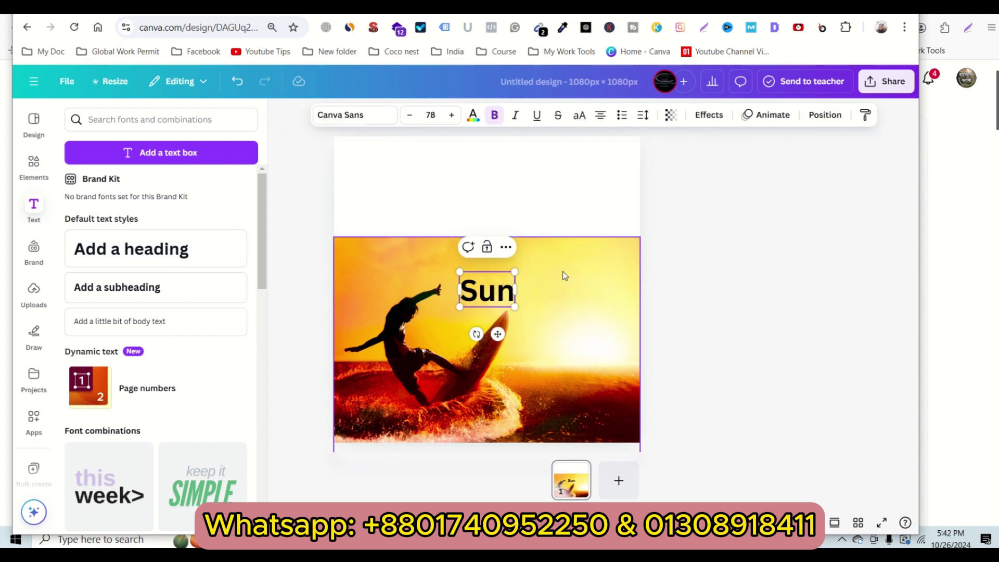
type("life")
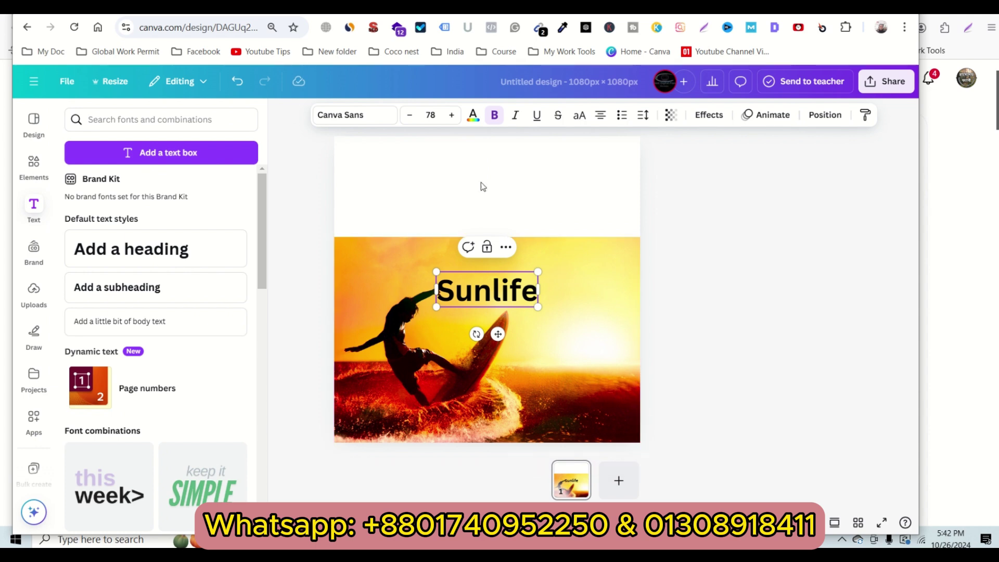
- Search the fonts for "amst" and set the Sunlife heading in Amsterdam One
left_click(334, 116)
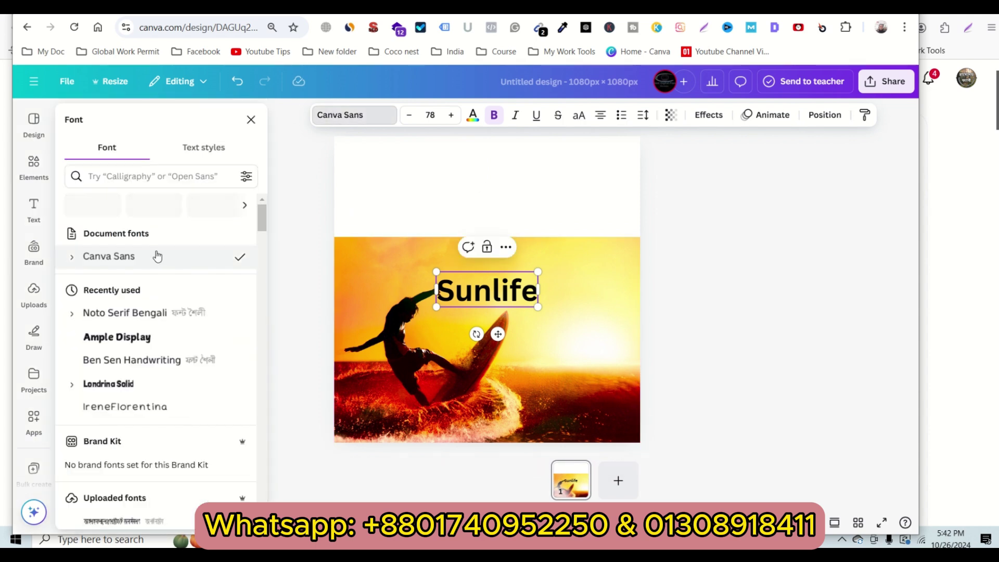
left_click(125, 176)
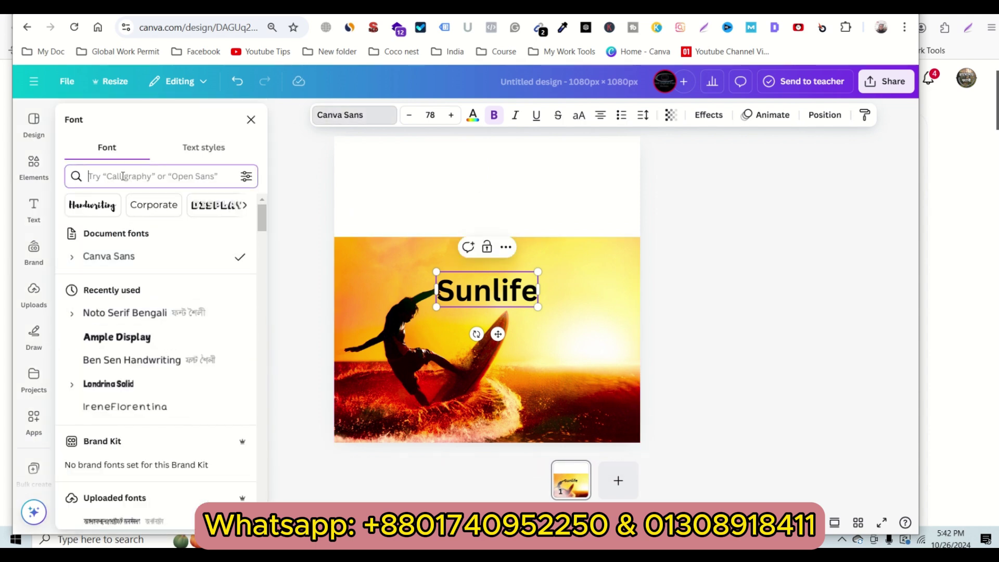
type("amst")
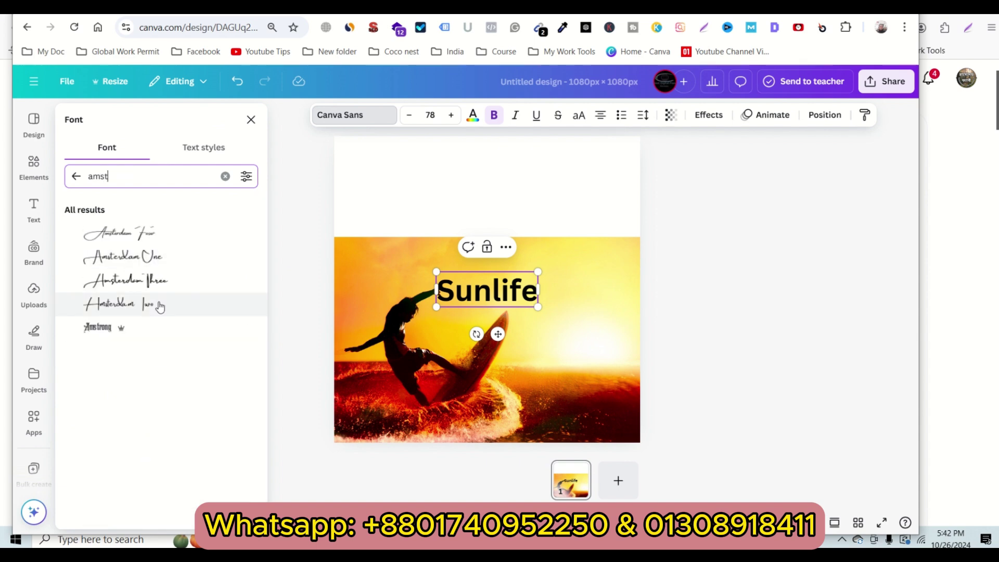
left_click(147, 233)
left_click(146, 258)
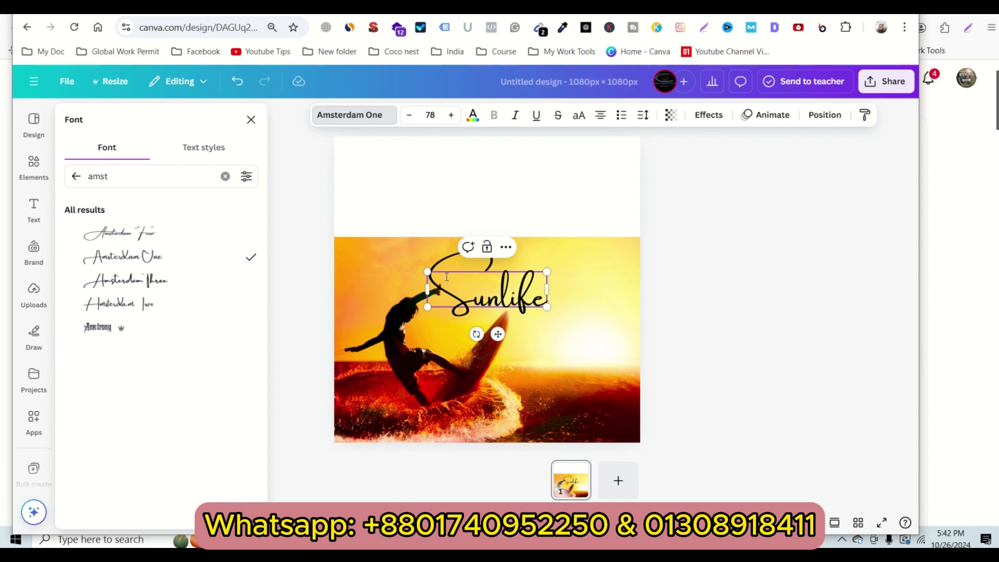
- Enlarge the Sunlife heading to font size 194
left_click_drag(425, 271, 299, 234)
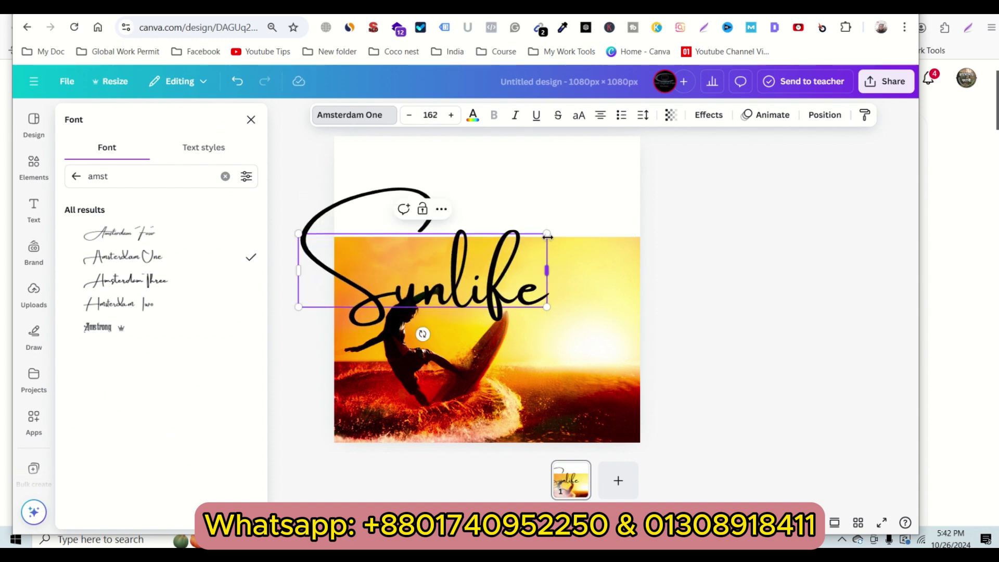
left_click_drag(546, 235, 595, 219)
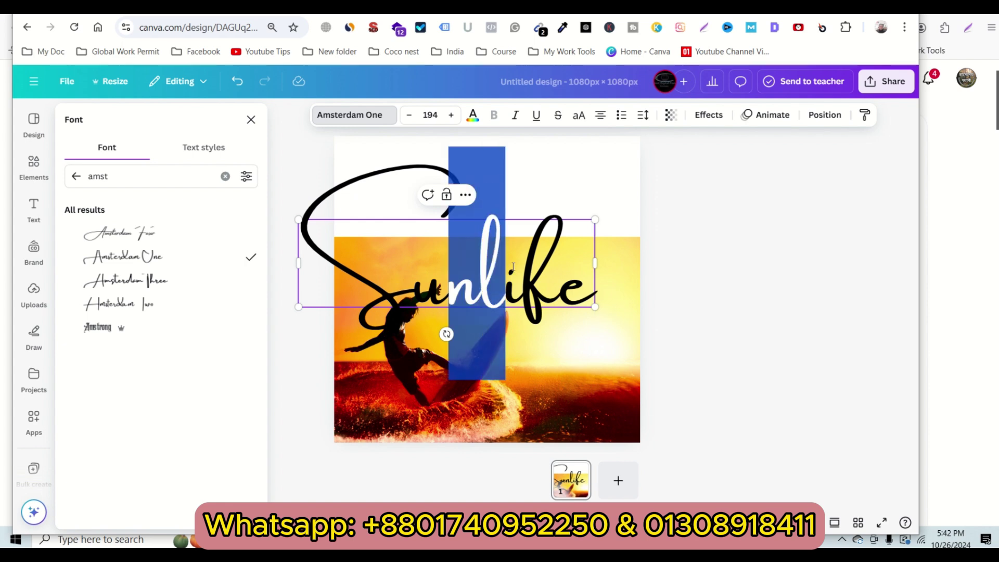
left_click(766, 324)
left_click(671, 277)
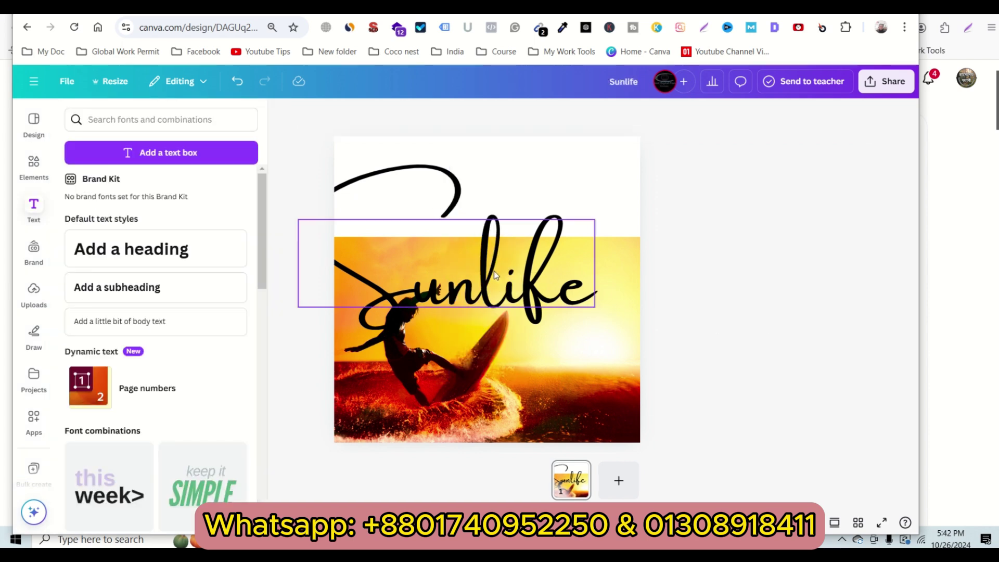
- Move the Sunlife heading fully inside the page, over the upper part of the surfer photo
left_click_drag(470, 268, 505, 287)
left_click(556, 391)
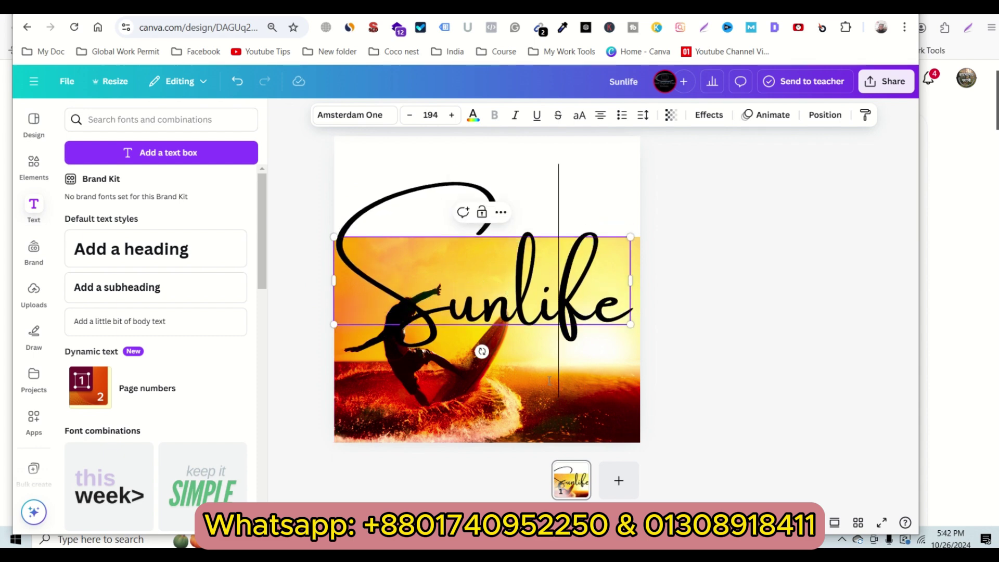
left_click(721, 343)
double_click(605, 372)
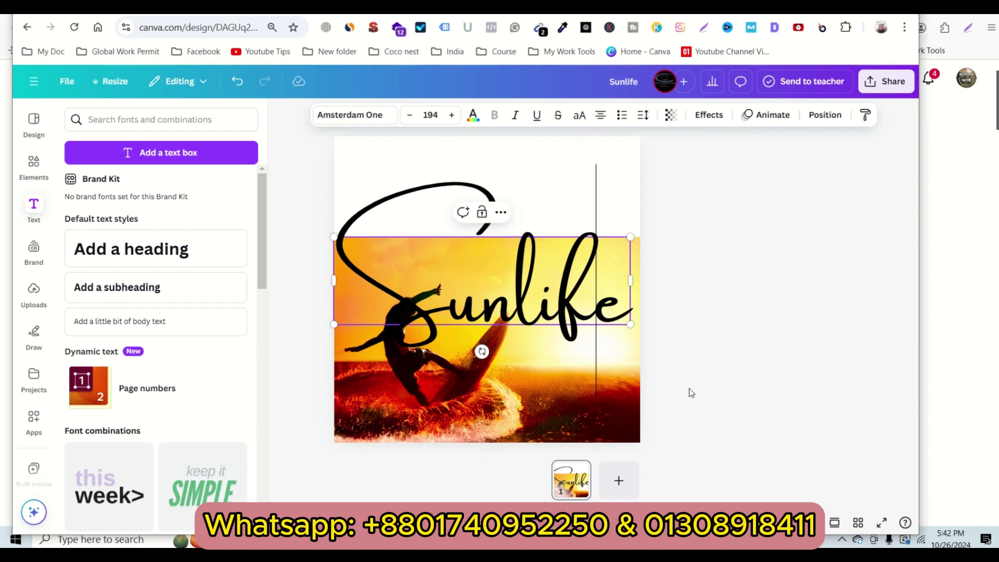
key("Escape")
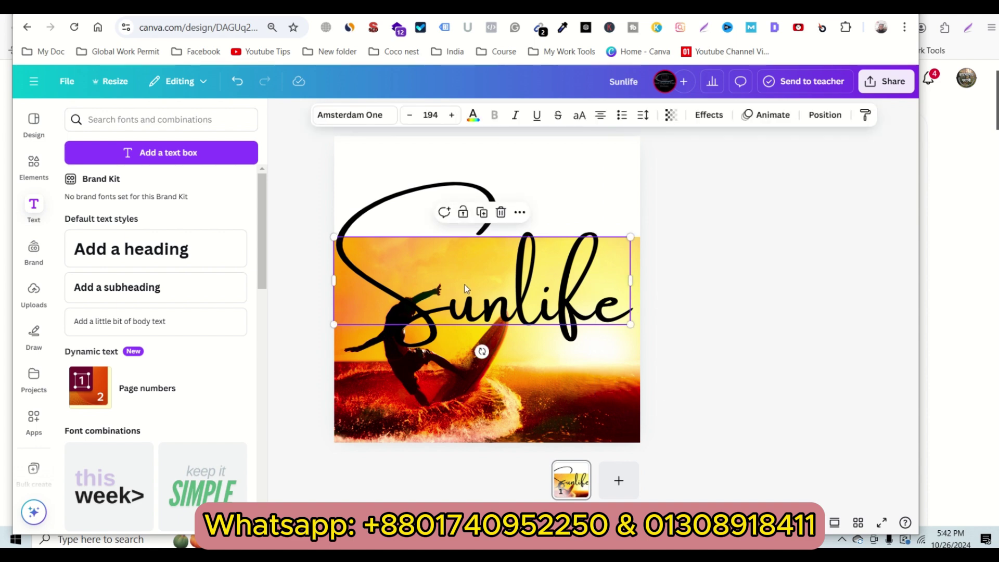
- Color the Sunlife heading white and shrink it to size 188, centered across the page width
left_click(472, 116)
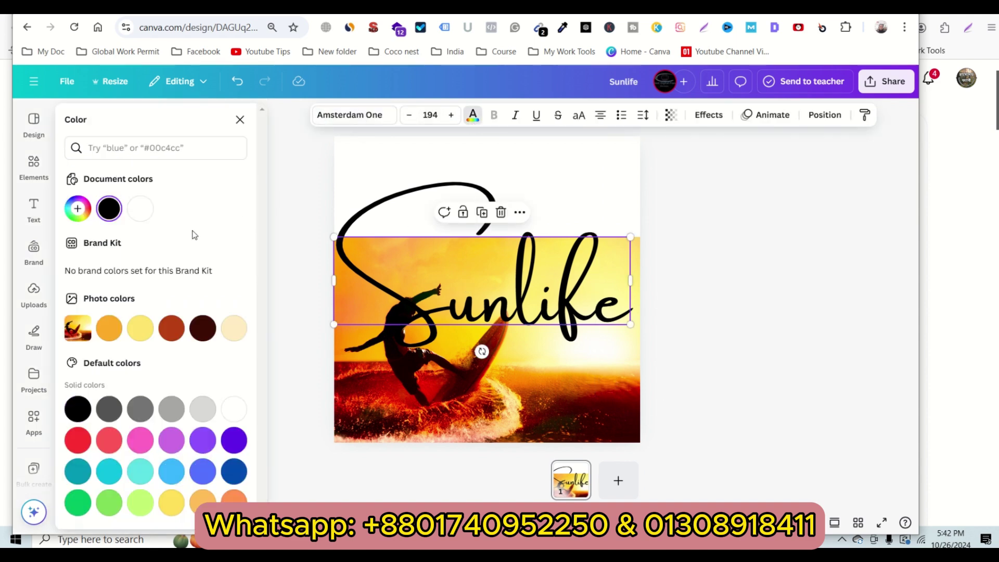
left_click(140, 208)
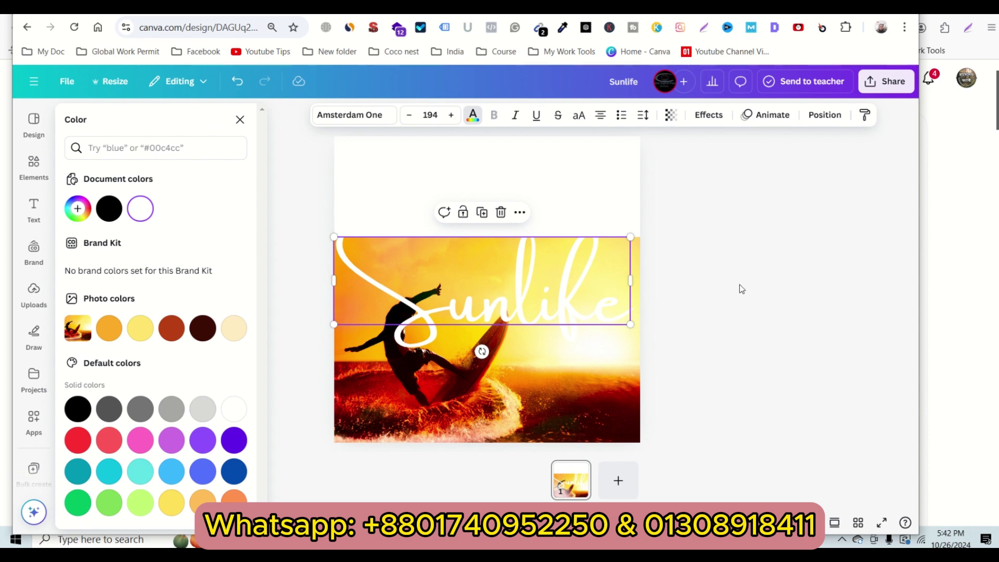
left_click(520, 306)
left_click_drag(509, 304, 508, 293)
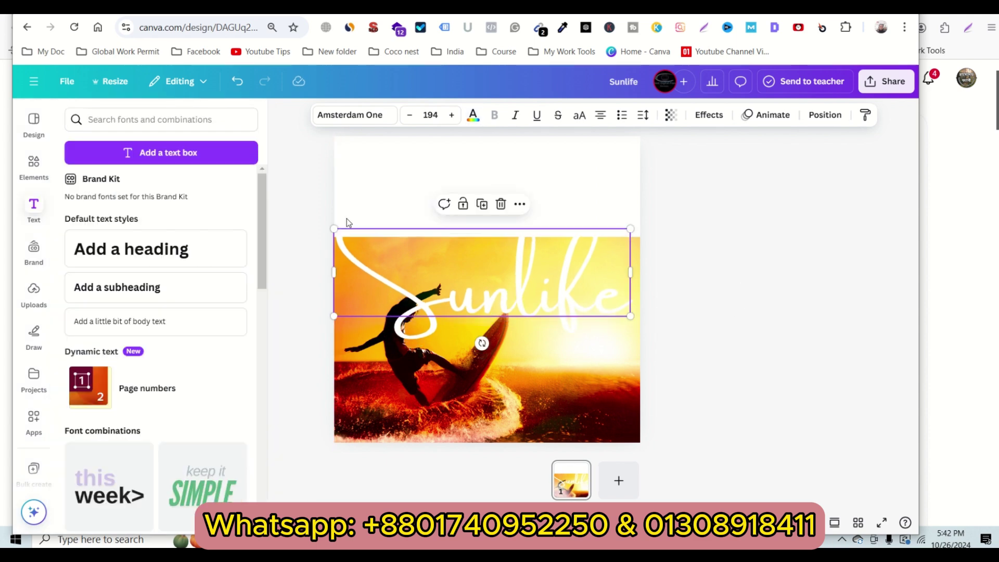
left_click_drag(334, 228, 341, 231)
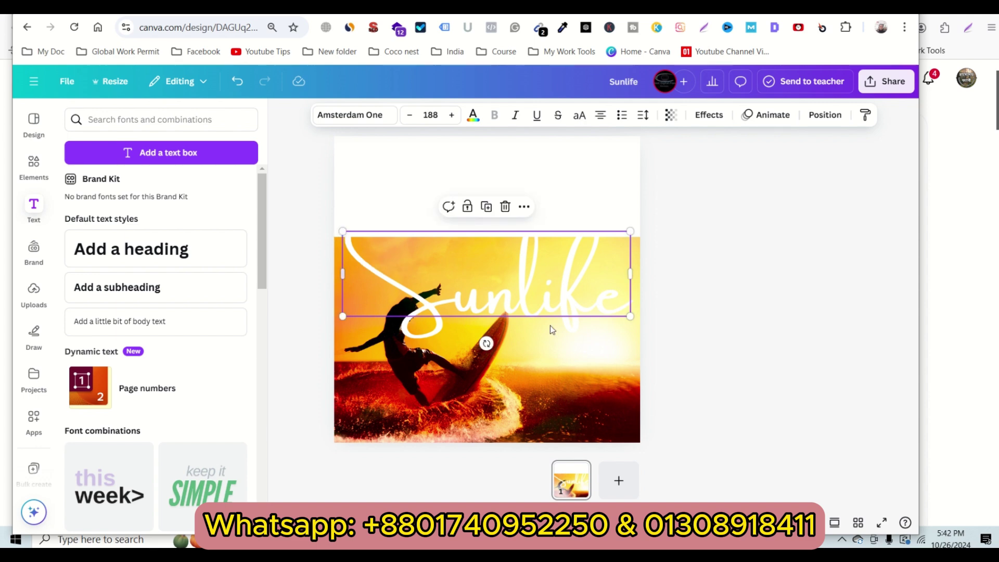
left_click_drag(540, 290, 541, 290)
- Shift the surfer photo slightly down so more of the Sunlife heading extends above its upper edge
left_click(477, 398)
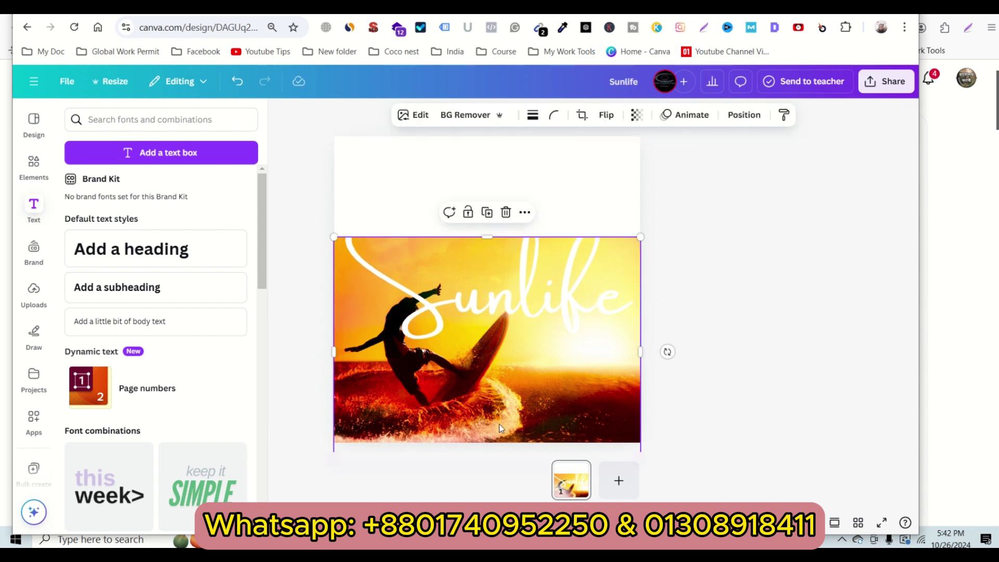
left_click_drag(499, 425, 502, 433)
left_click(780, 393)
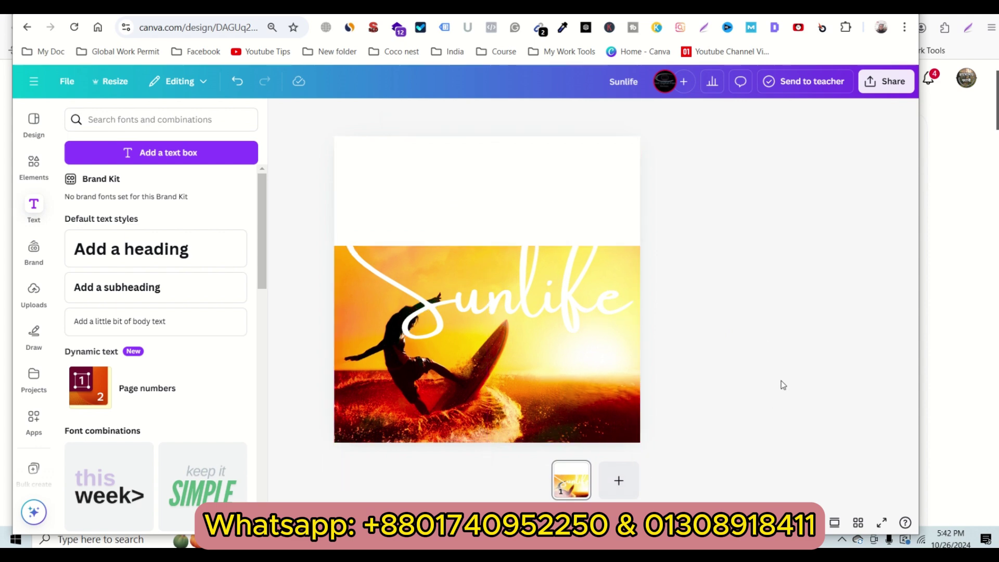
- Try coloring the Sunlife heading violet-blue and undo the color change
left_click(570, 248)
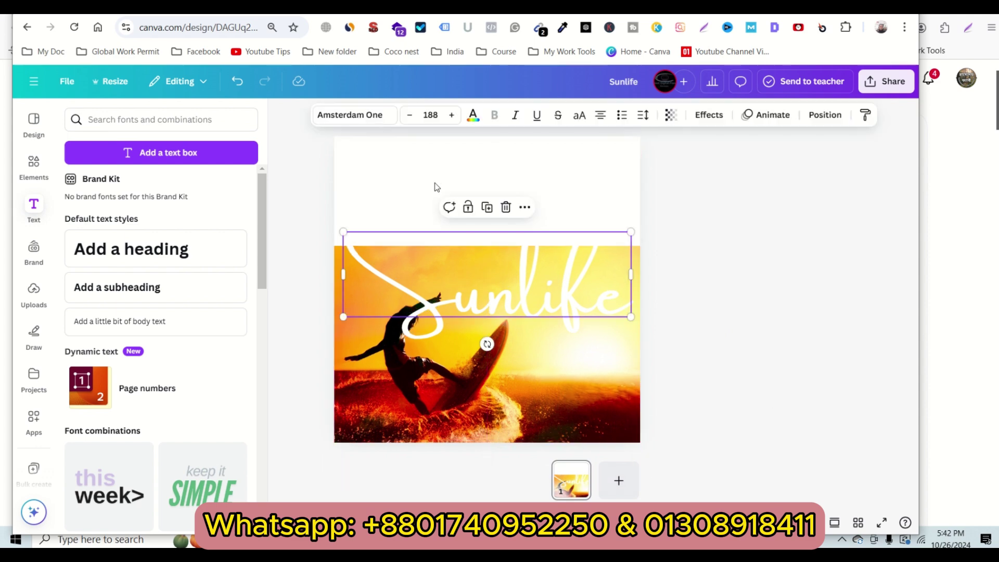
left_click(473, 115)
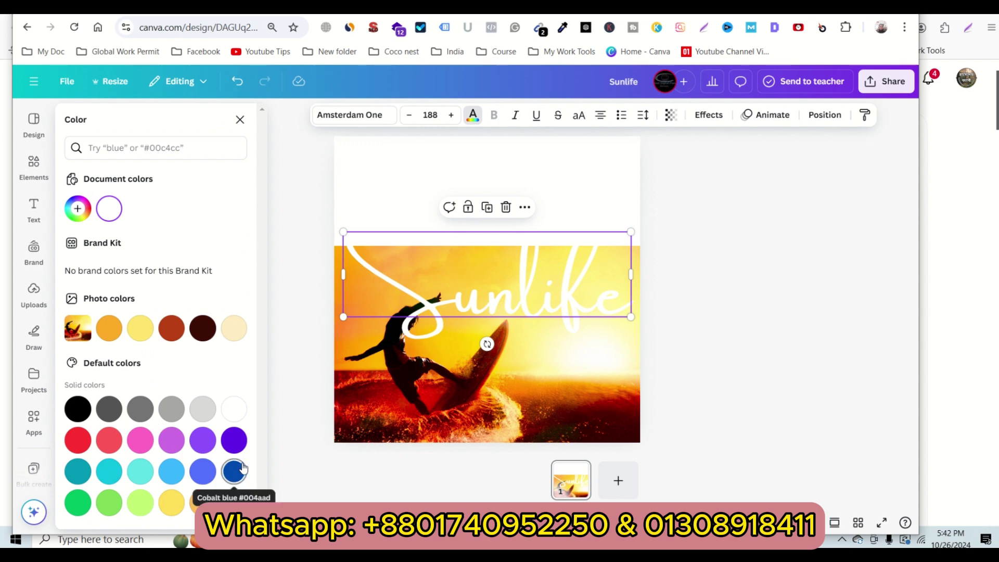
left_click(203, 473)
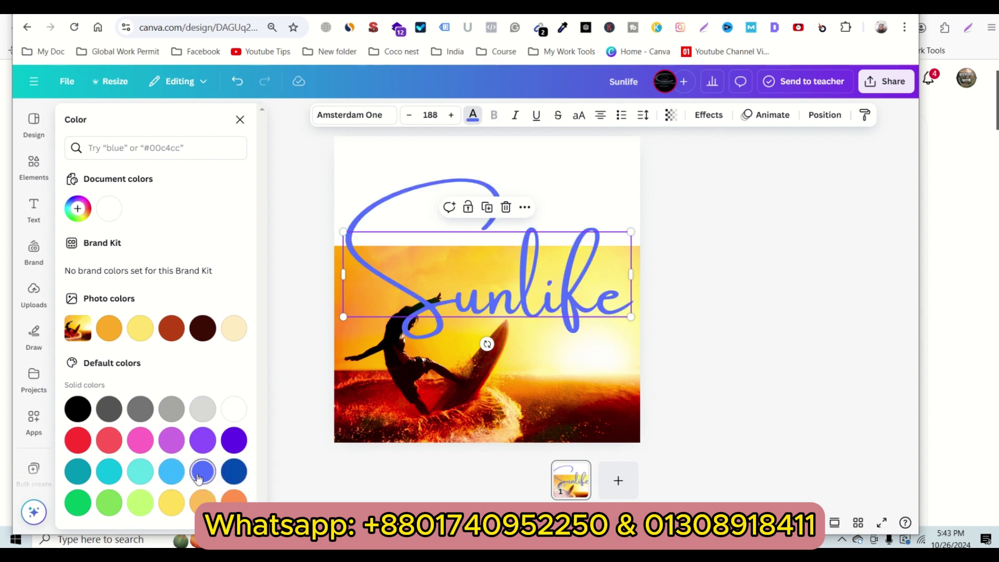
key("ctrl+z")
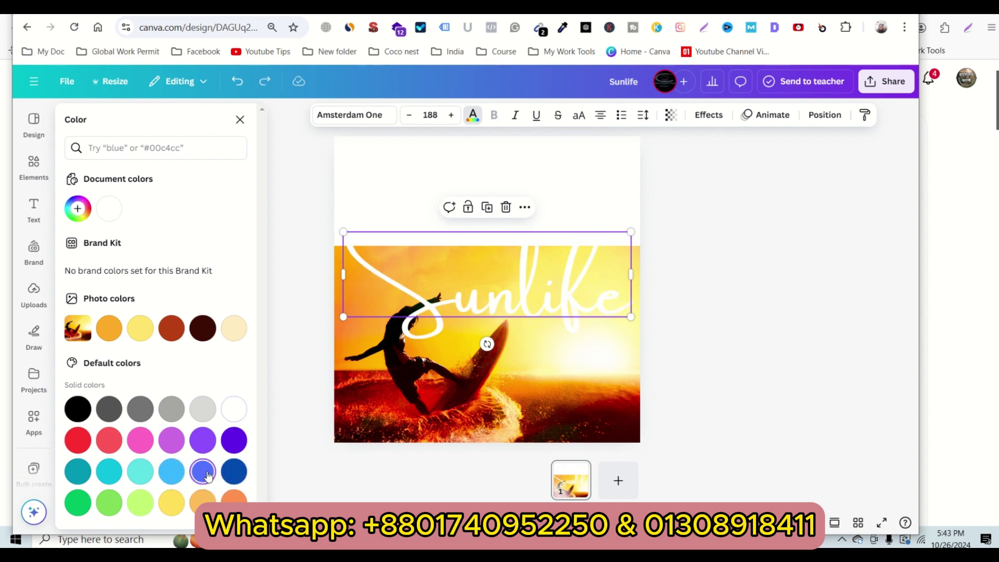
- Set the page background to the solid violet-blue default color
left_click(344, 165)
left_click(347, 163)
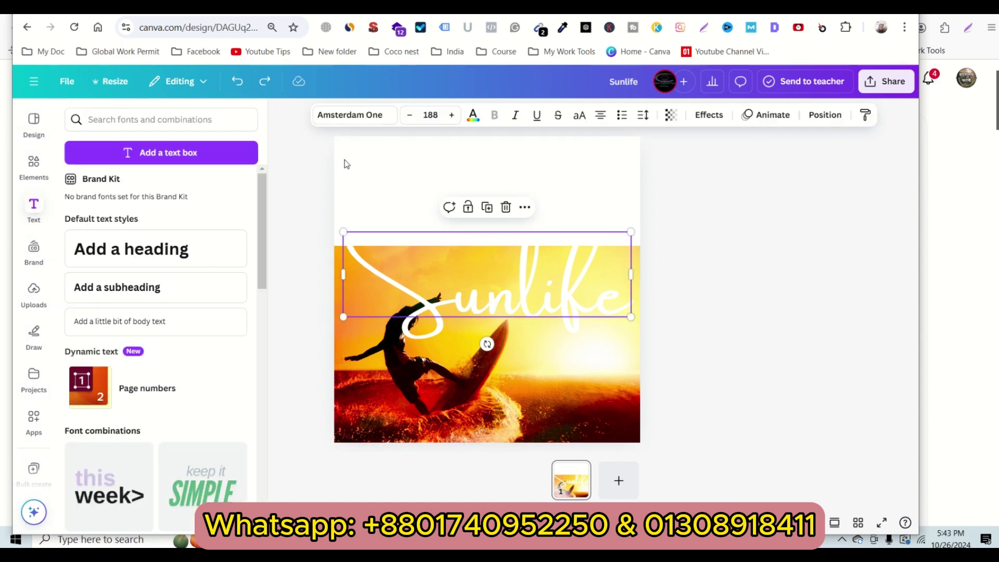
left_click(347, 164)
left_click(509, 114)
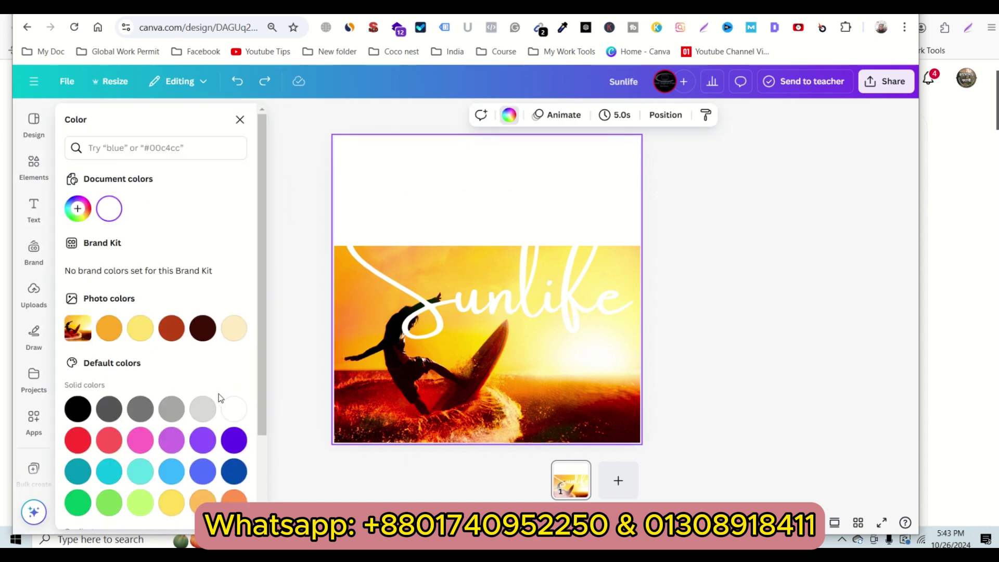
left_click(203, 471)
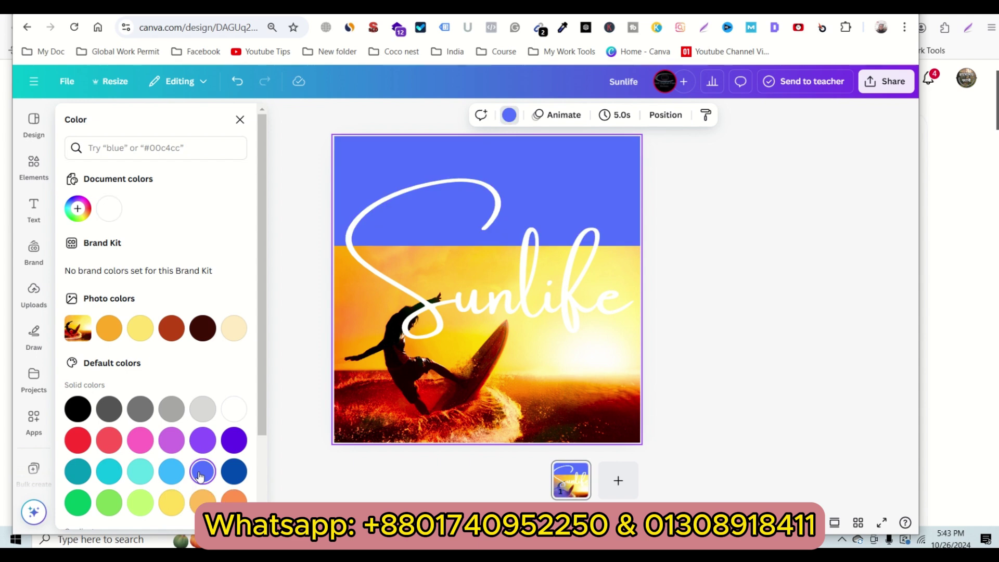
left_click(752, 323)
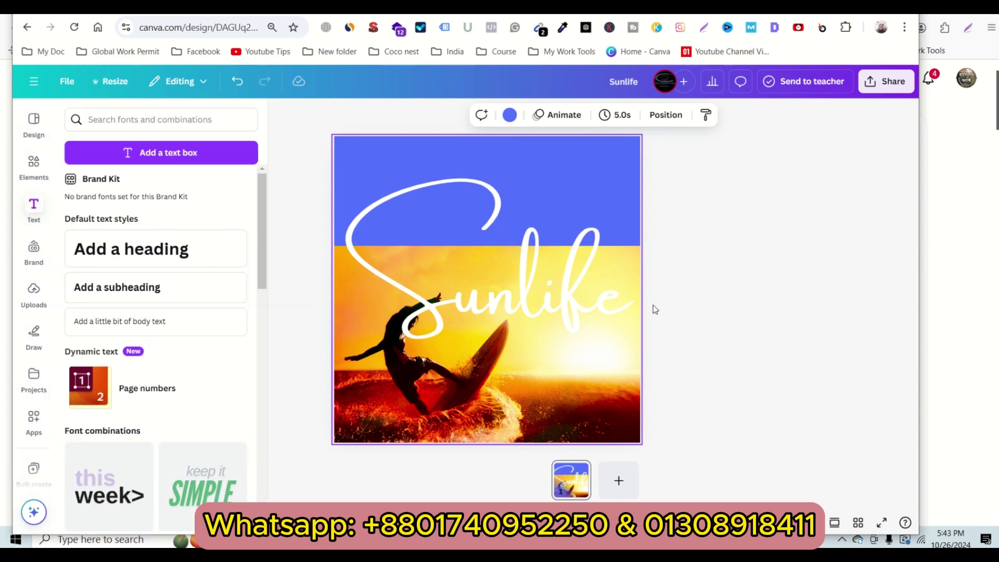
- Download the finished Sunlife design as a PNG at 1,080 × 1,080 px
left_click_drag(540, 298, 539, 305)
left_click(566, 391)
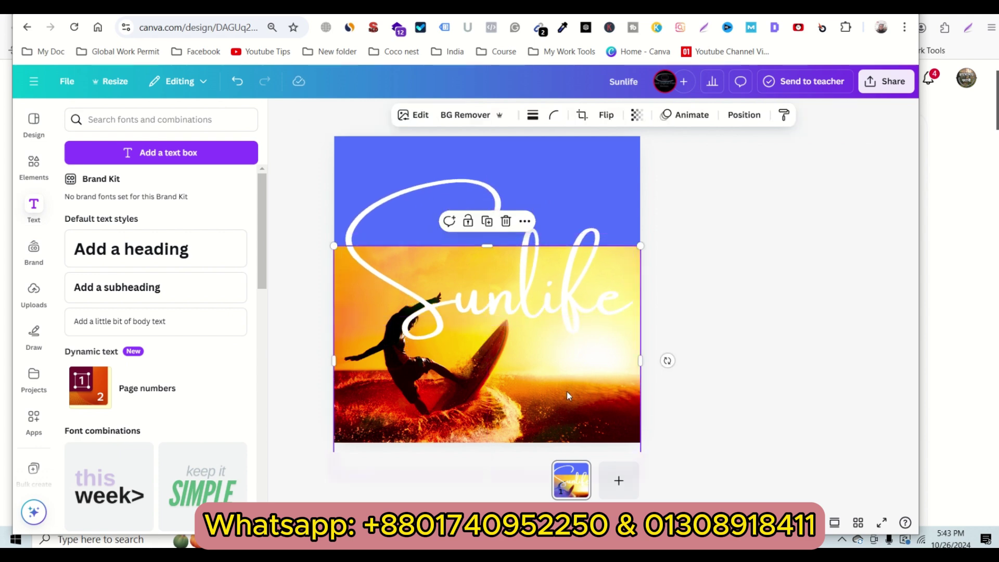
left_click(756, 338)
left_click(887, 82)
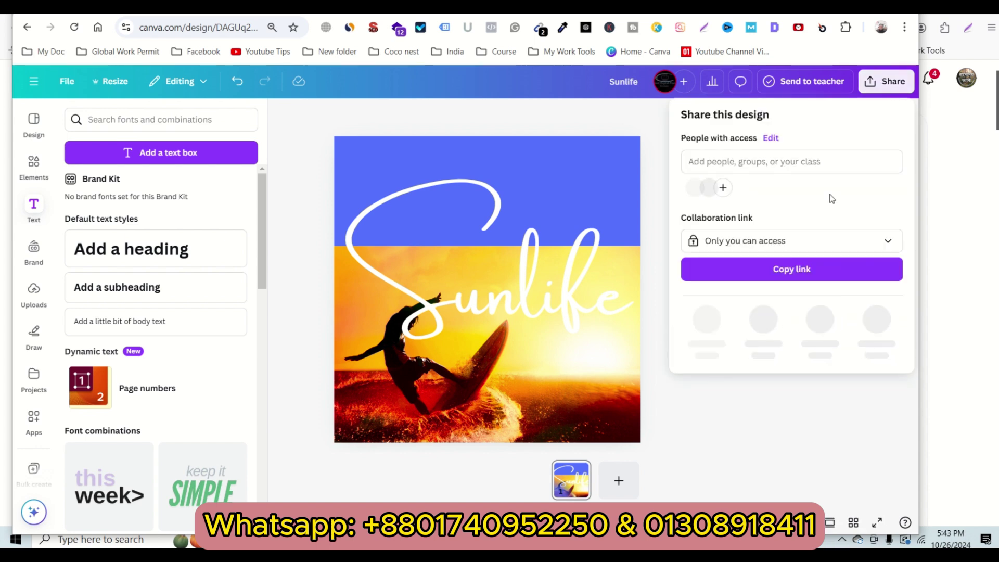
left_click(705, 327)
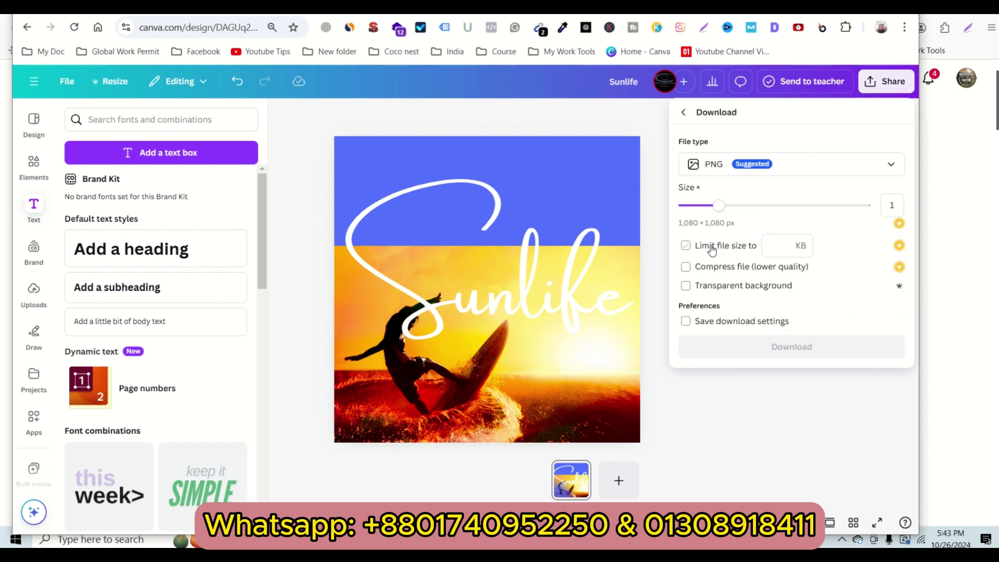
left_click(734, 347)
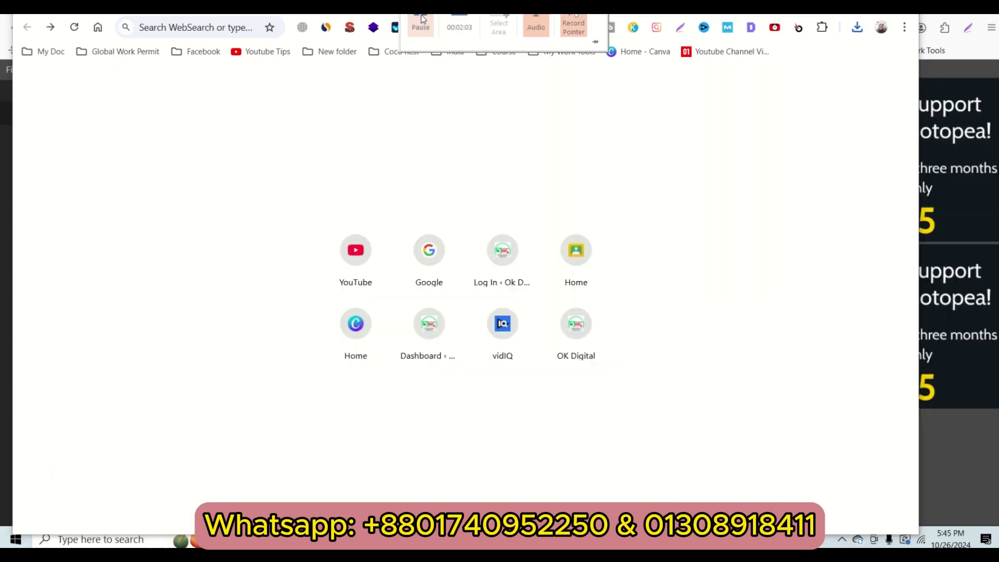
left_click(218, 20)
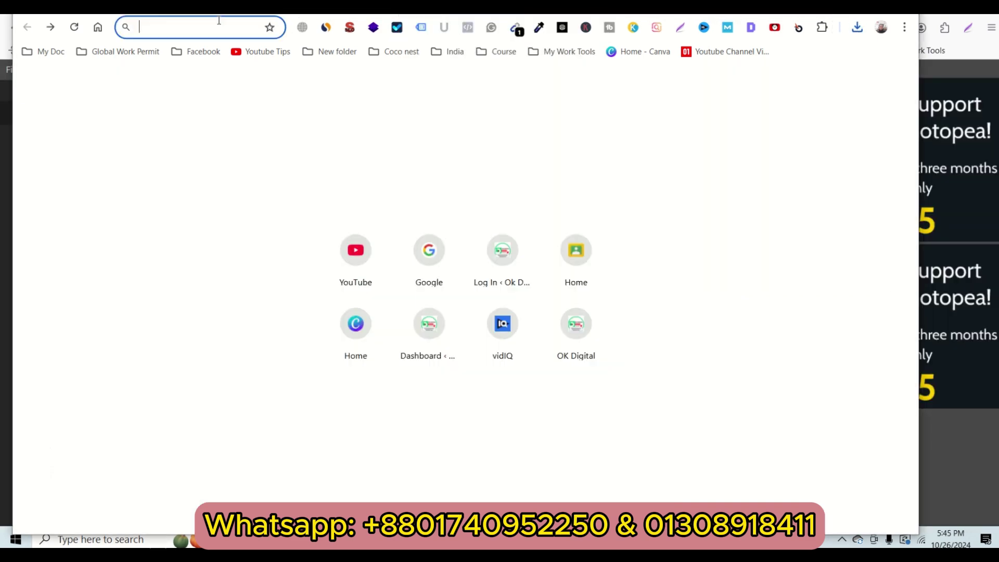
type("https://www.photopea.com/")
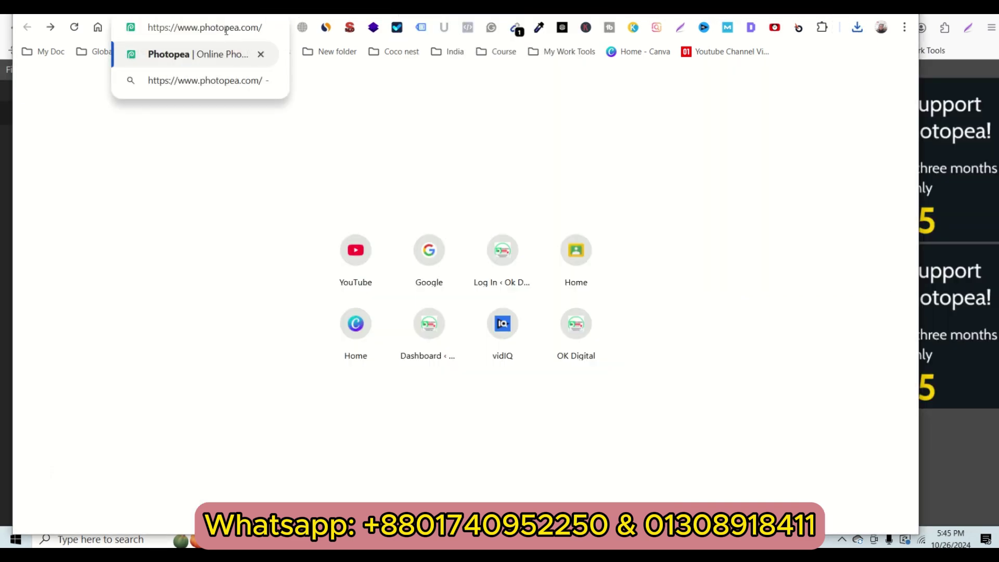
key("Return")
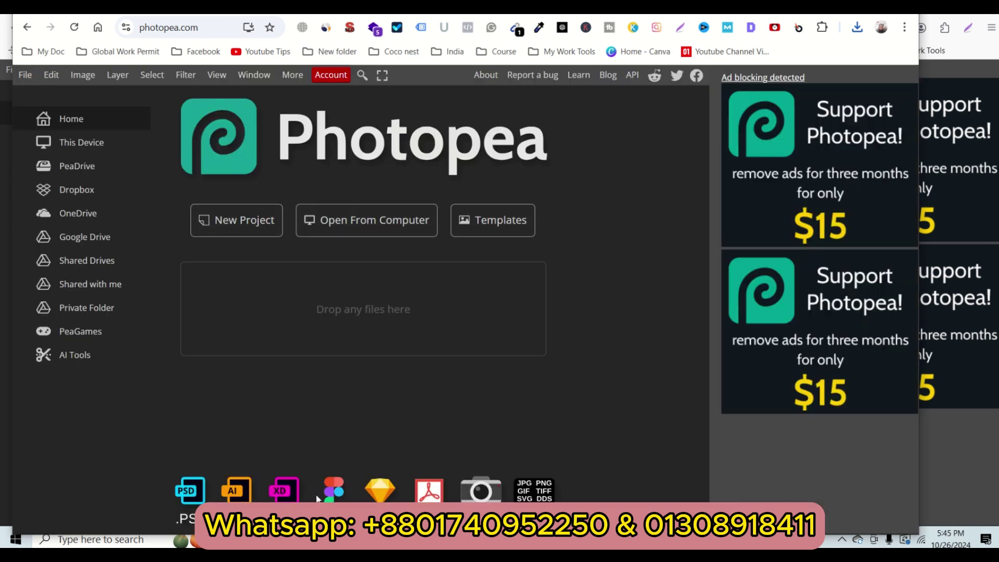
- Open the downloaded Sunlife (1) image from the Downloads folder in Photopea
left_click(312, 540)
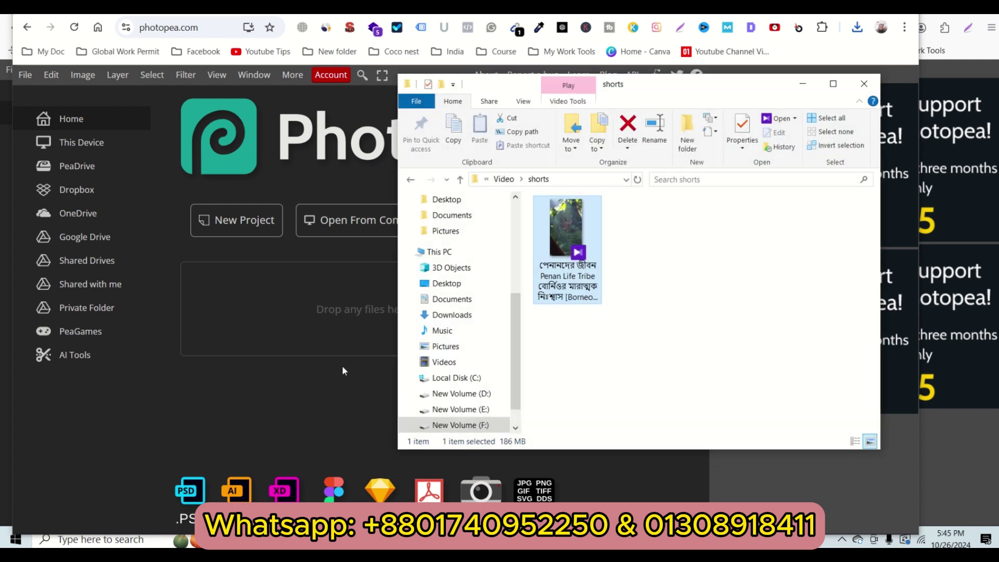
left_click(468, 216)
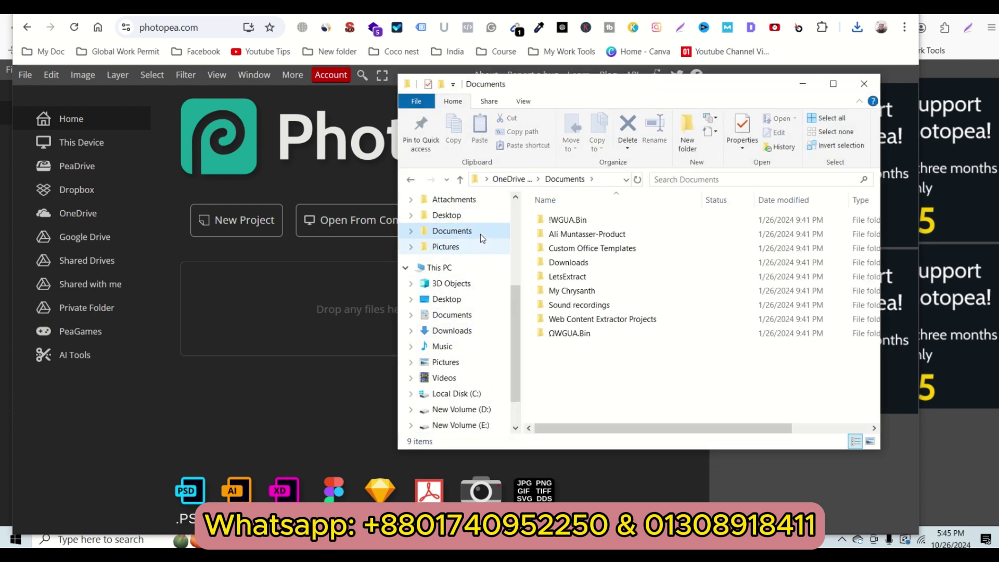
scroll(469, 222, "up", 4)
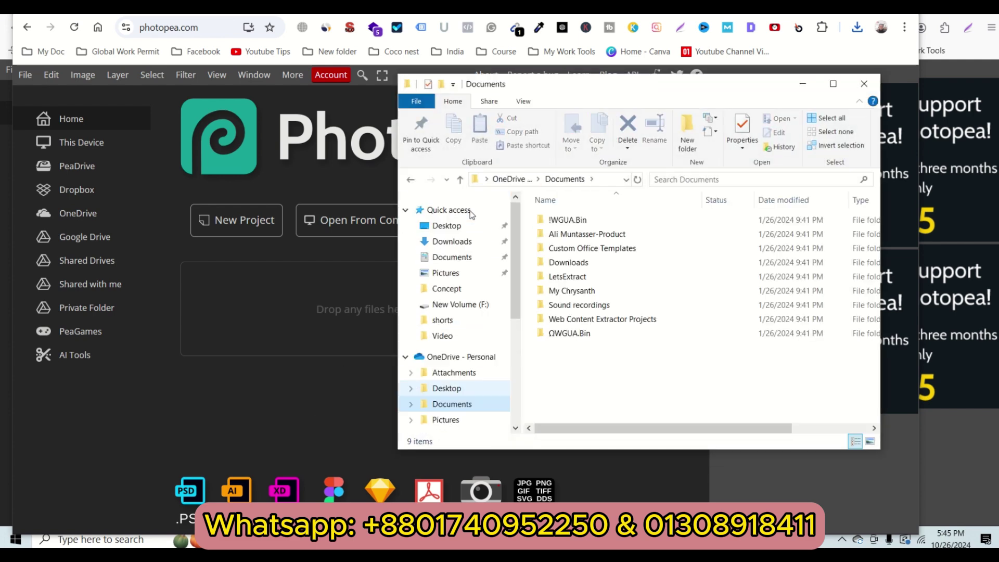
left_click(475, 243)
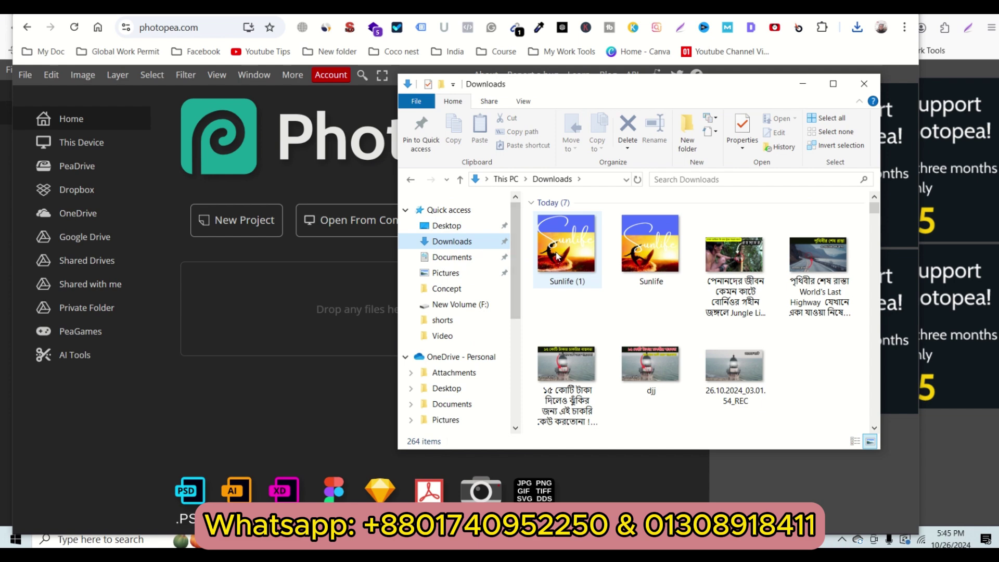
left_click_drag(566, 244, 289, 275)
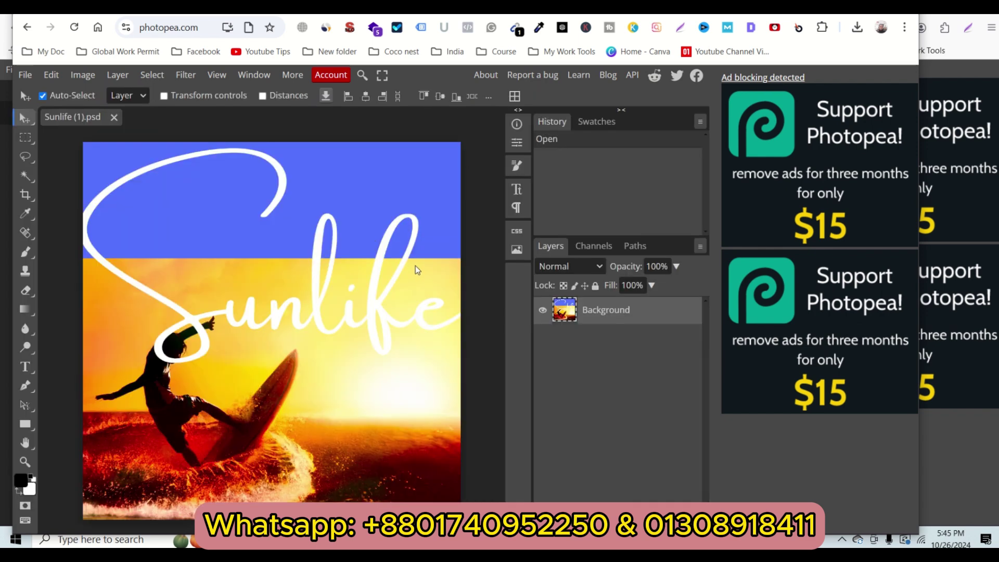
- Use the Magic Wand to select and clear the orange sky patches along the inner edge of the S's diagonal stroke
left_click(24, 177)
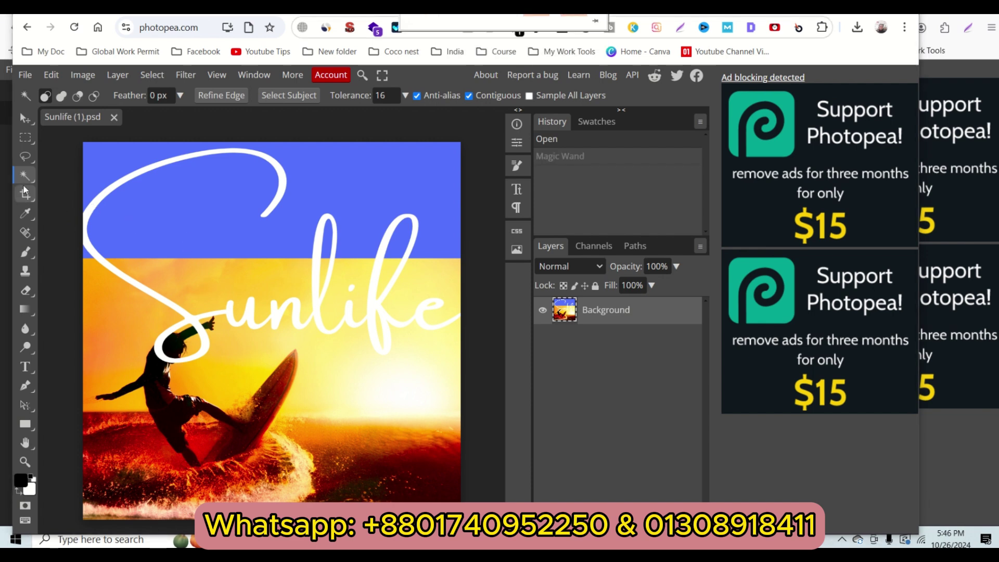
left_click(24, 175)
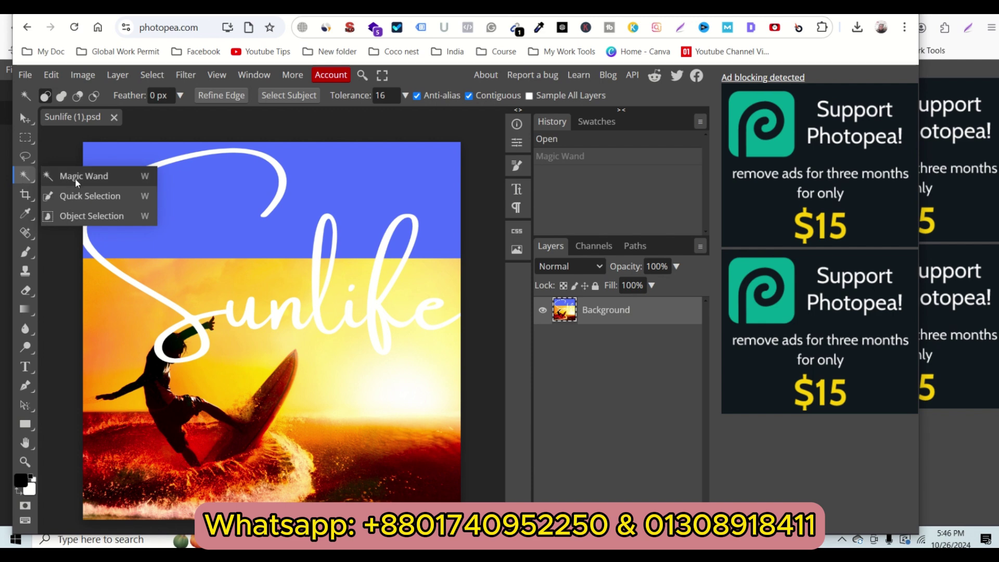
left_click(92, 180)
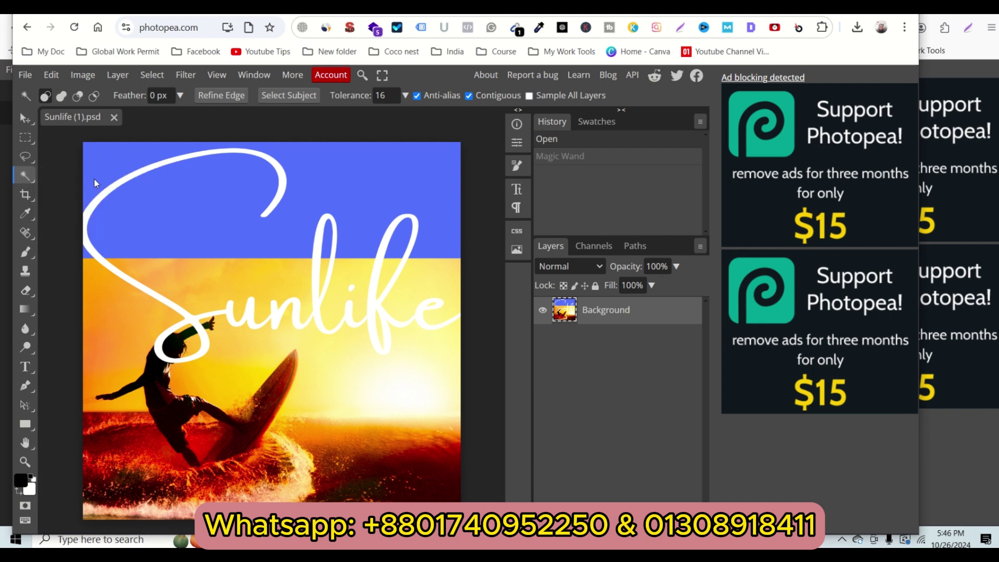
left_click(168, 274)
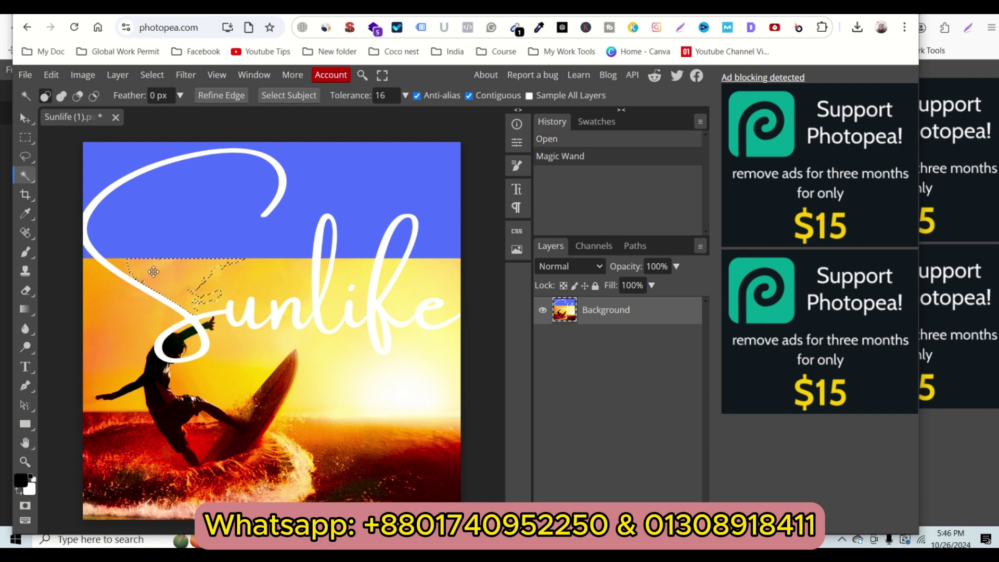
key("Delete")
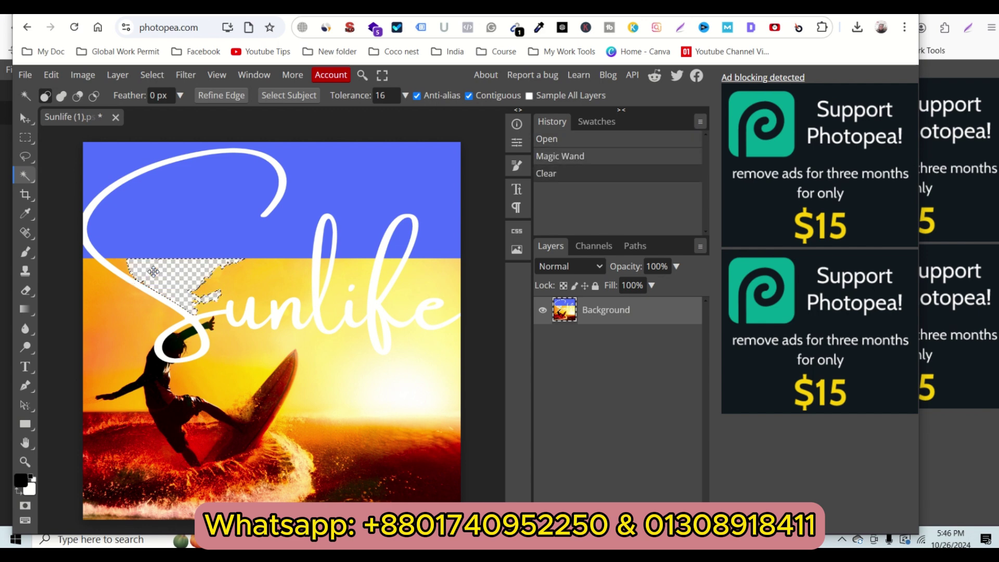
left_click(124, 268)
key("Delete")
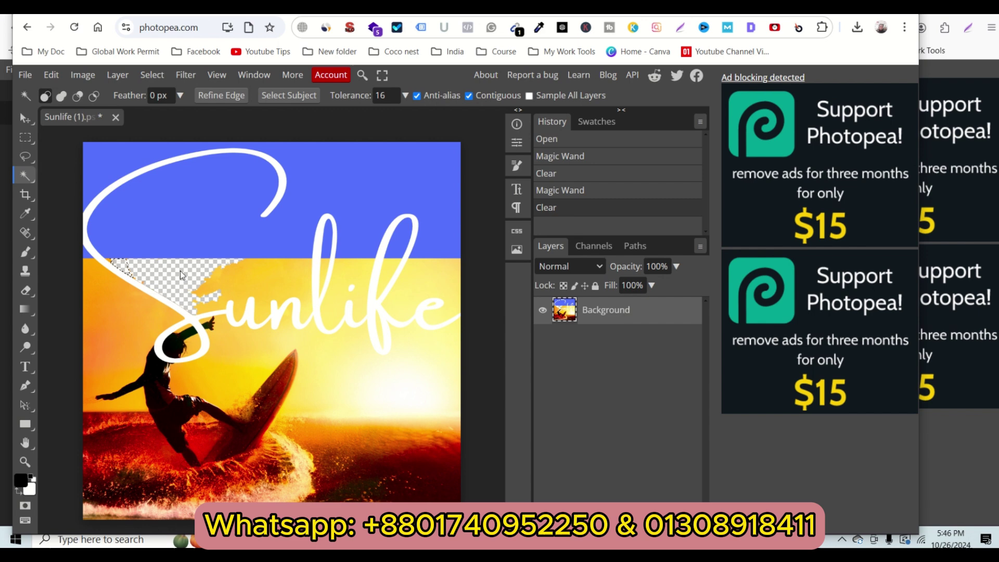
left_click(111, 264)
key("Delete")
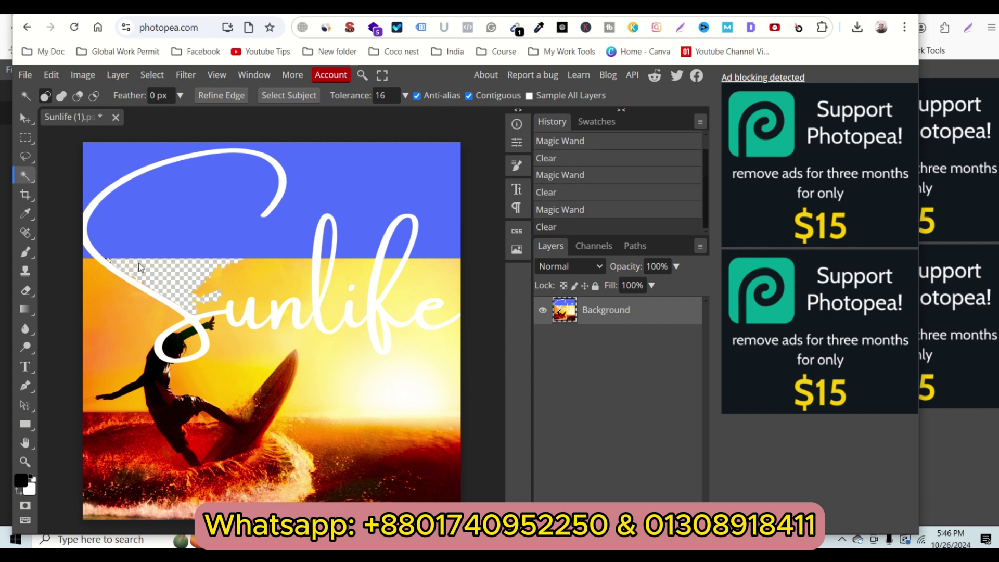
- Select and clear the yellow sky patches above the letters u and n with the Magic Wand
left_click(231, 273)
key("Delete")
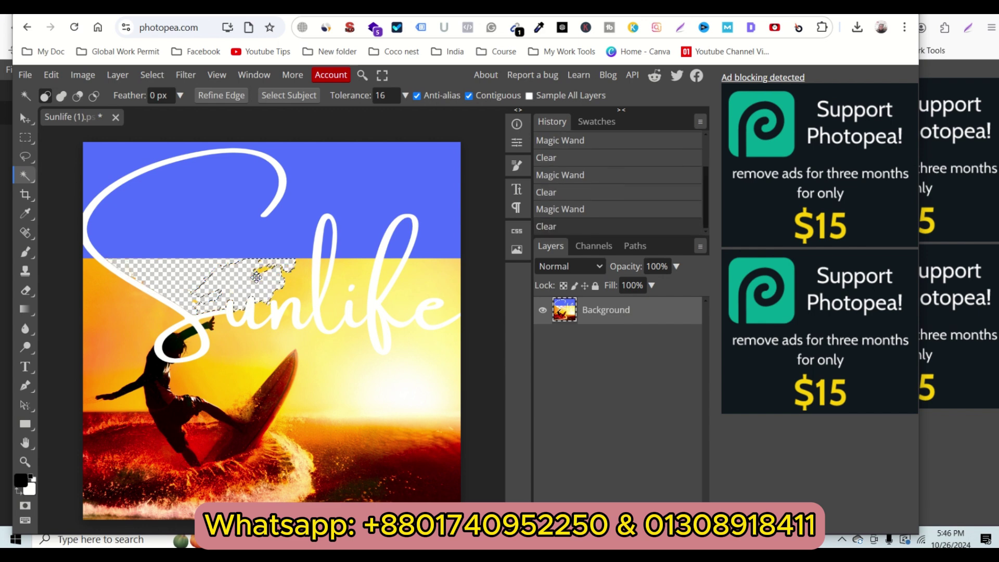
left_click(194, 301)
key("Delete")
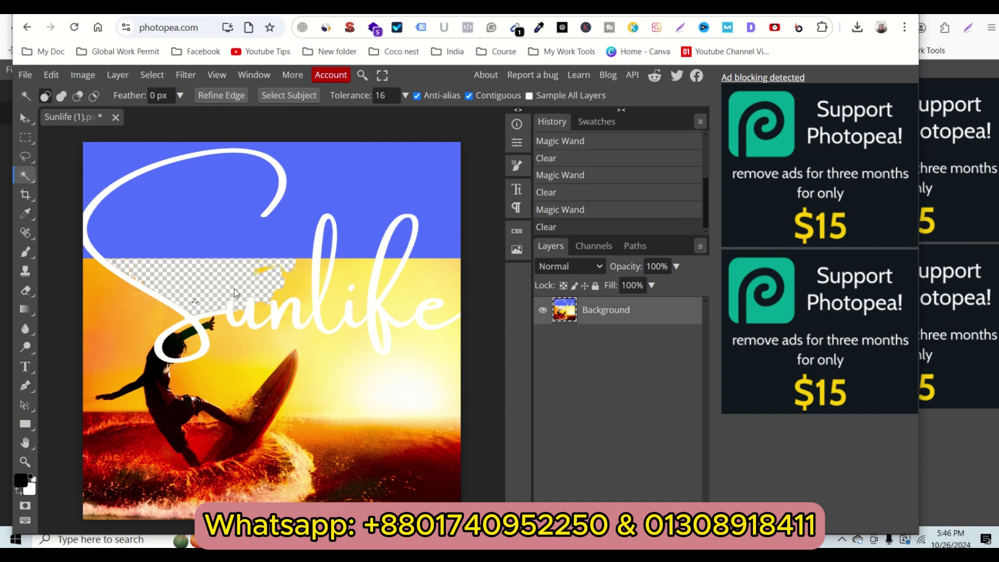
left_click(261, 273)
key("Delete")
left_click(290, 281)
key("Delete")
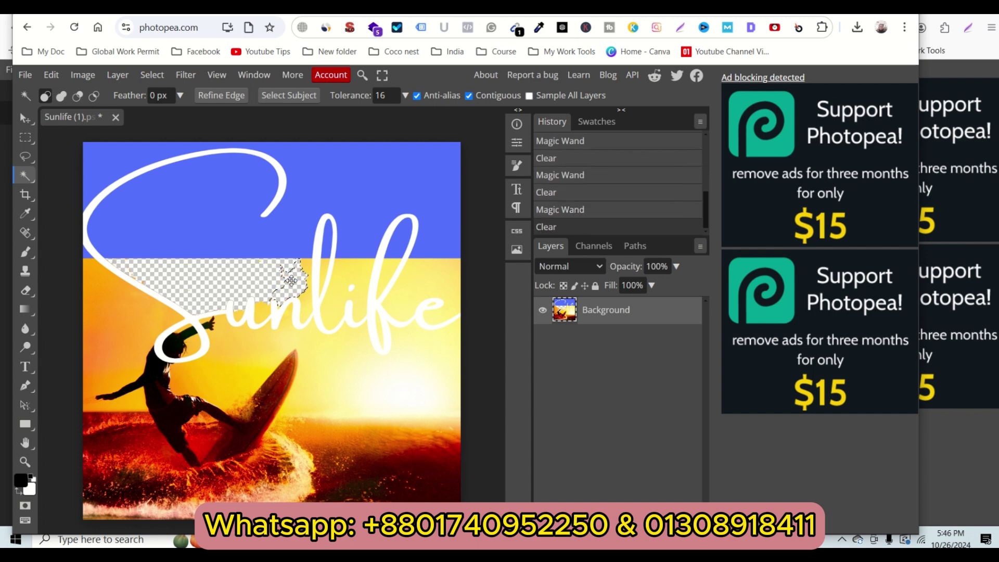
- Clear the blue and yellow areas inside the l's loop and the sky strip just before the l
left_click(326, 248)
key("Delete")
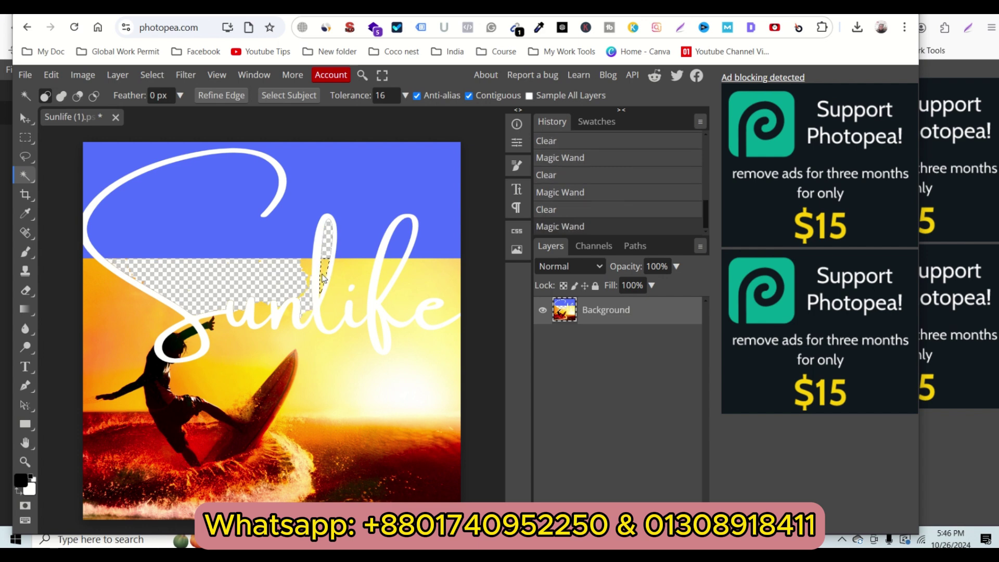
left_click(325, 275)
key("Delete")
left_click(307, 278)
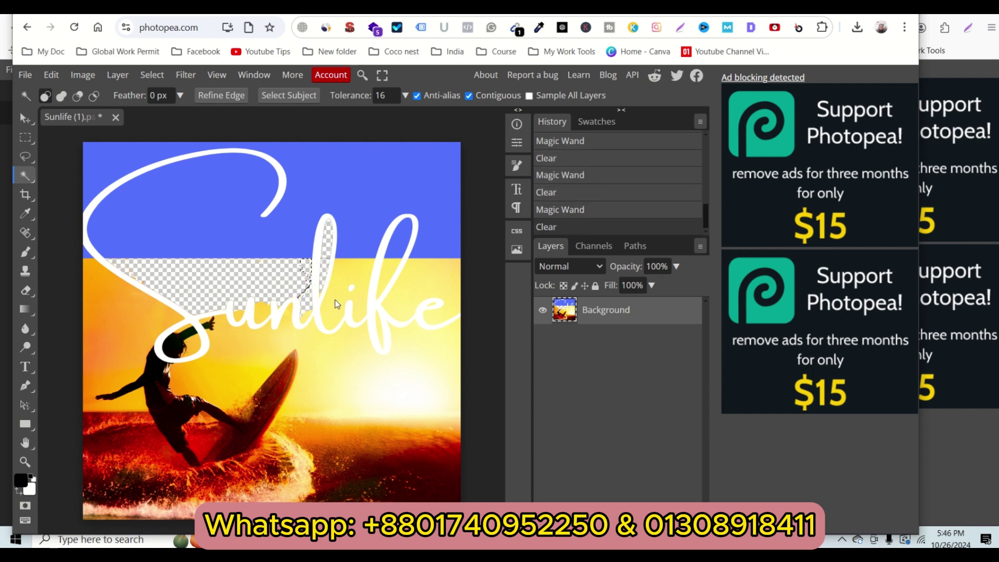
- Clear the sky between the letters l and f, including the patch beside the l's base
left_click(357, 274)
key("Delete")
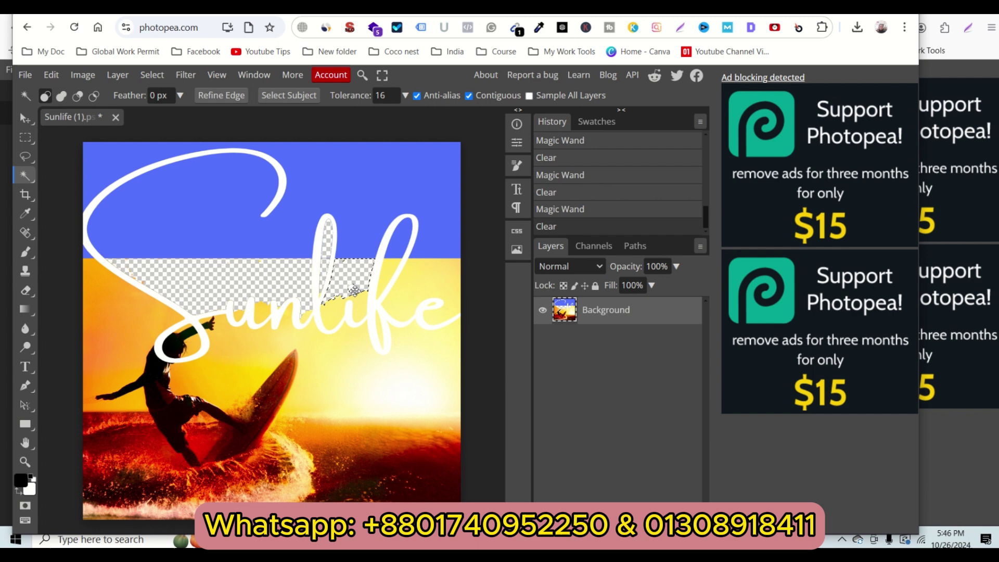
left_click(332, 315)
key("Delete")
- Clear the yellow and blue areas inside the f's upper loop and the sky around the e
left_click(390, 284)
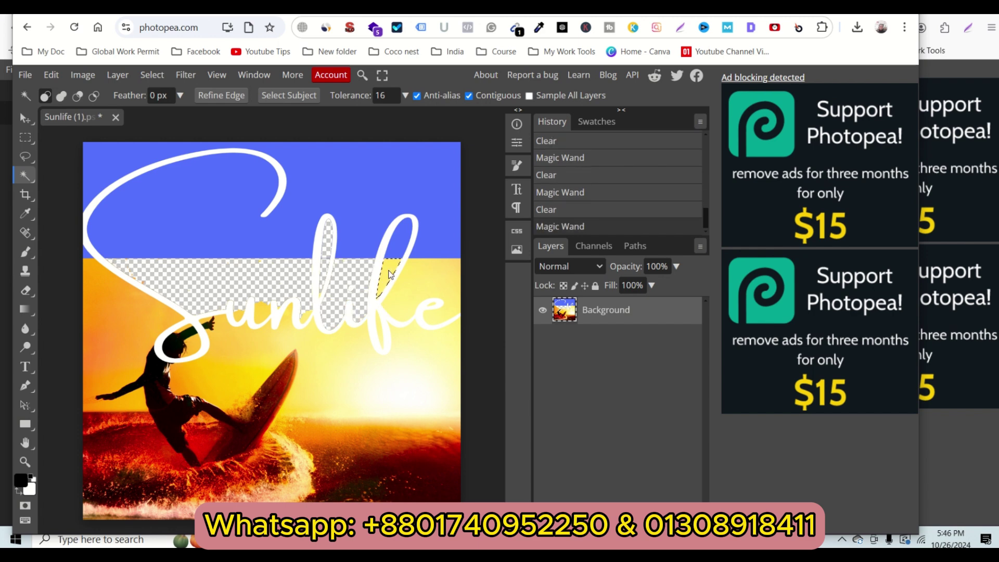
key("Delete")
left_click(399, 245)
key("Delete")
left_click(404, 297)
key("Delete")
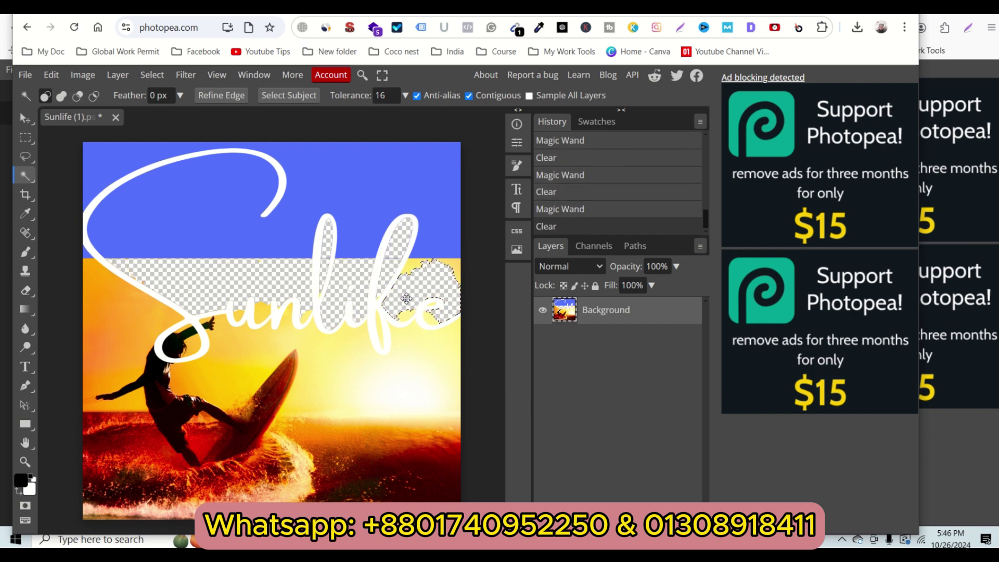
- Clear the leftover sky patches around and inside the e, inside the f's lower loop, and between n and l
left_click(406, 316)
key("Delete")
left_click(430, 315)
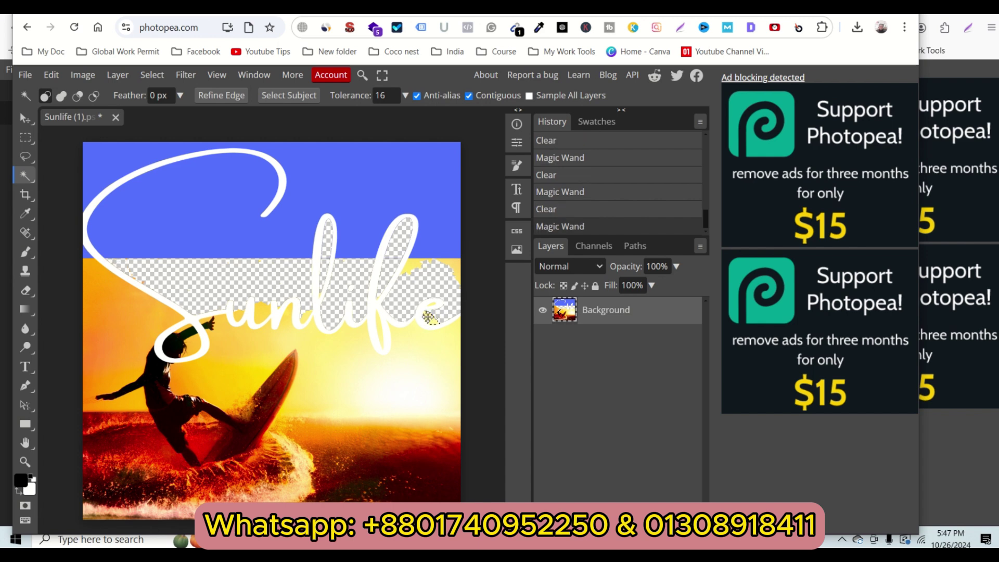
key("Delete")
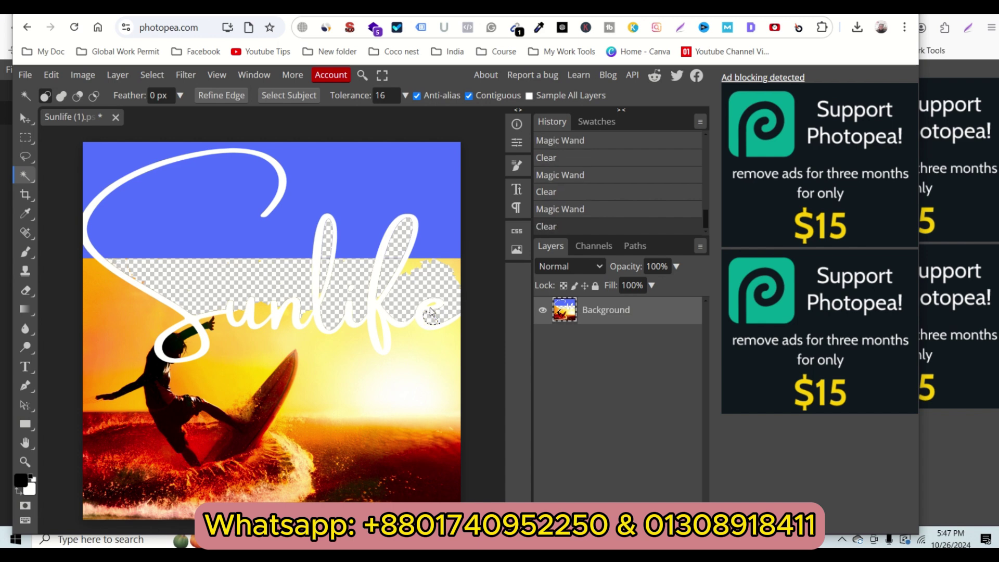
left_click(454, 265)
left_click(408, 270)
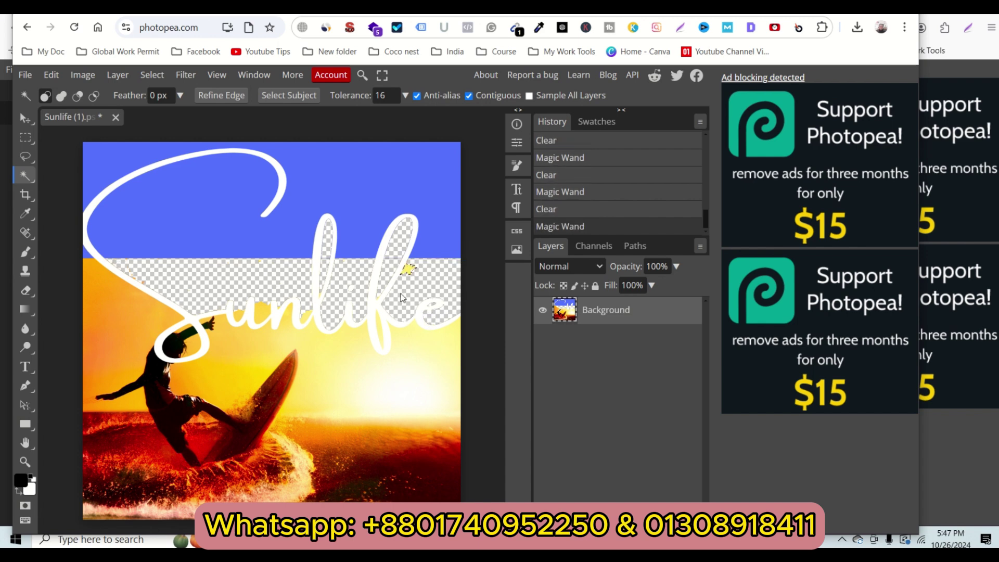
key("Delete")
left_click(379, 331)
key("Delete")
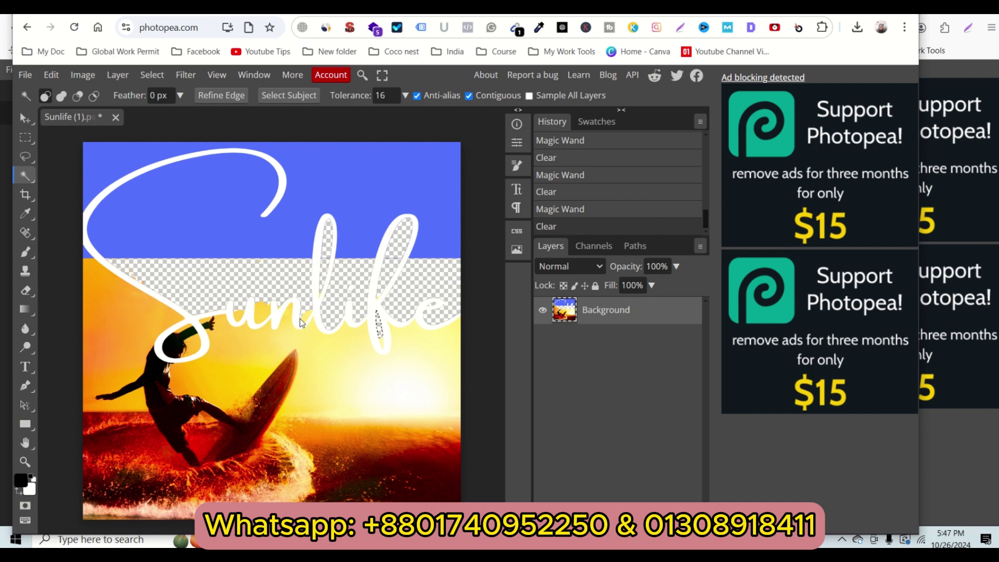
left_click(305, 321)
- Clear the solid blue background above the photo, including the small blue piece outside the S's curve
left_click(164, 228)
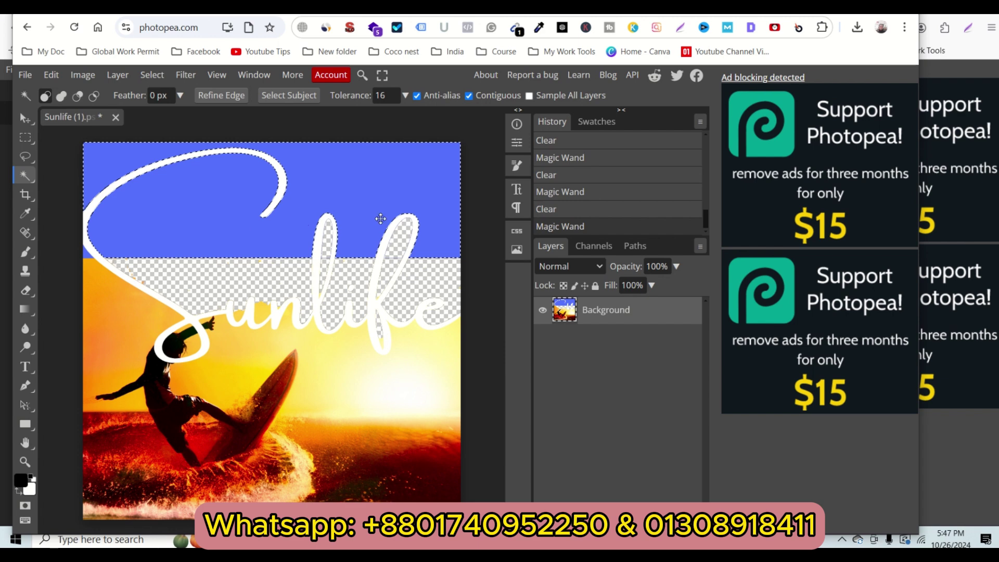
key("Delete")
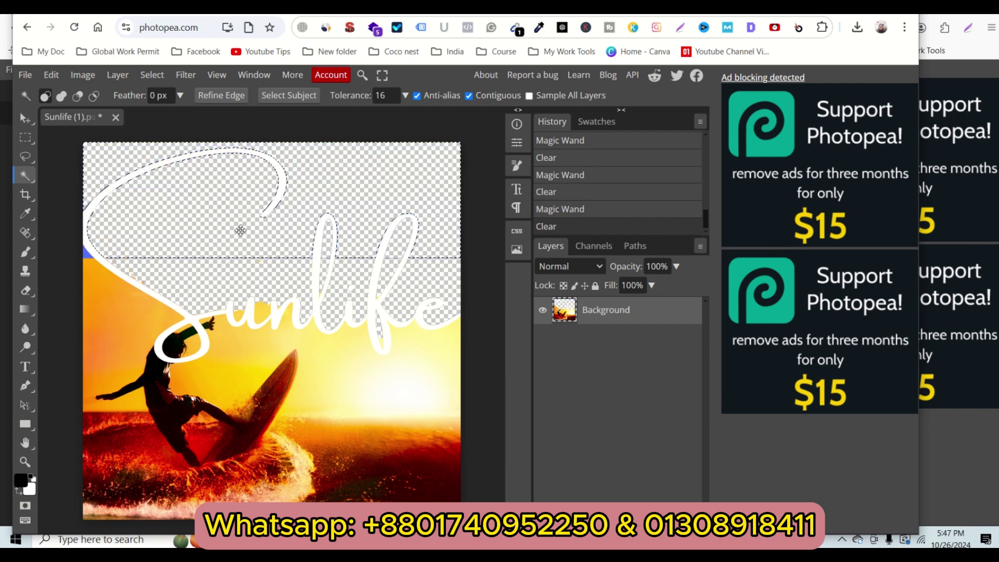
left_click(86, 257)
key("Delete")
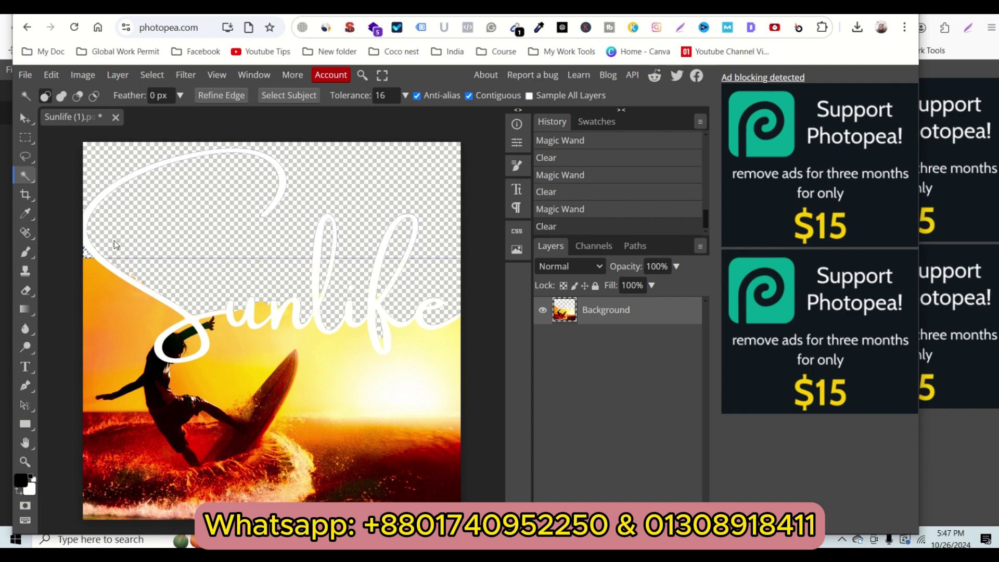
- Clear the leftover sky patches between the u and n, inside the u, and inside the S's lower loop
left_click(260, 315)
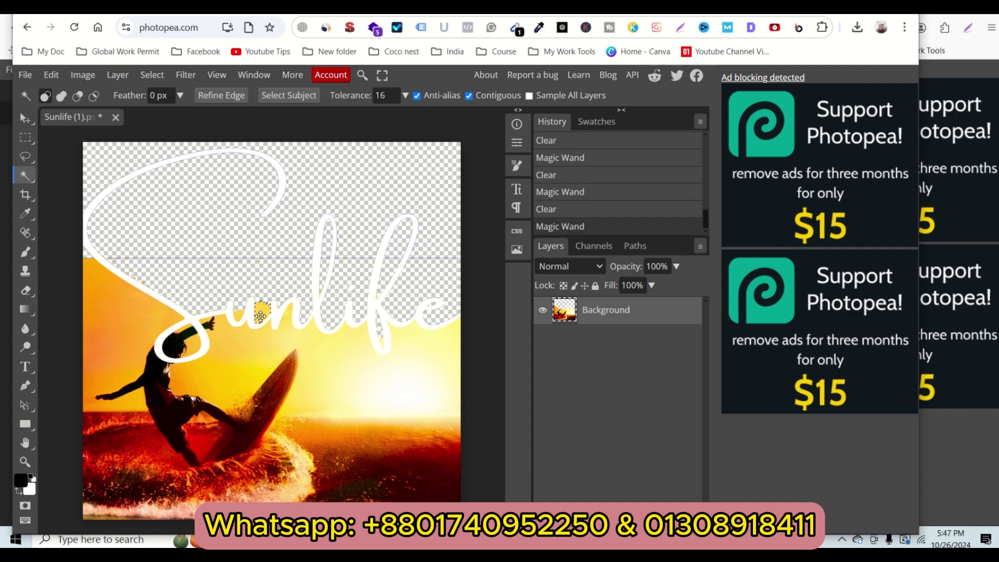
key("Delete")
left_click(238, 314)
key("Delete")
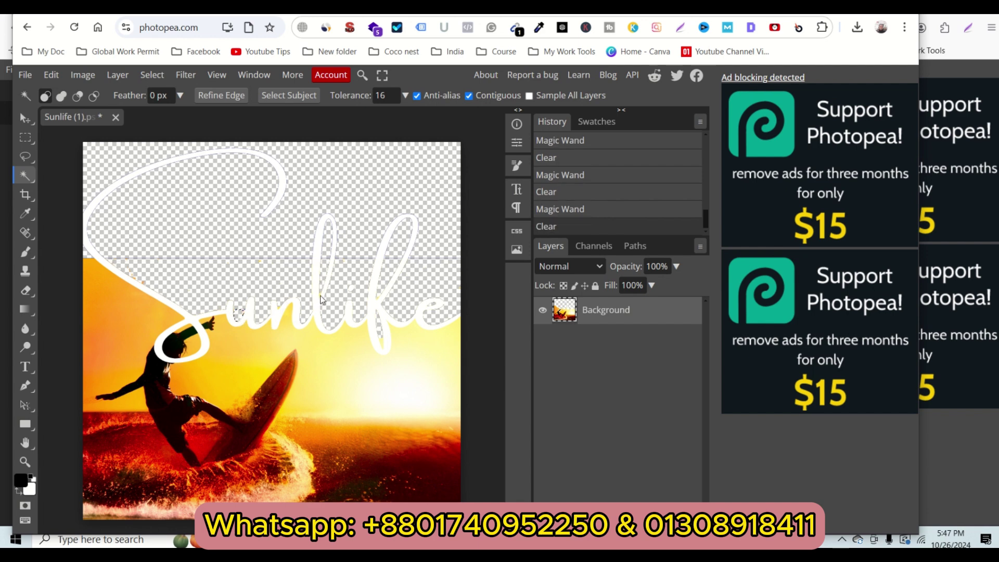
left_click(377, 296)
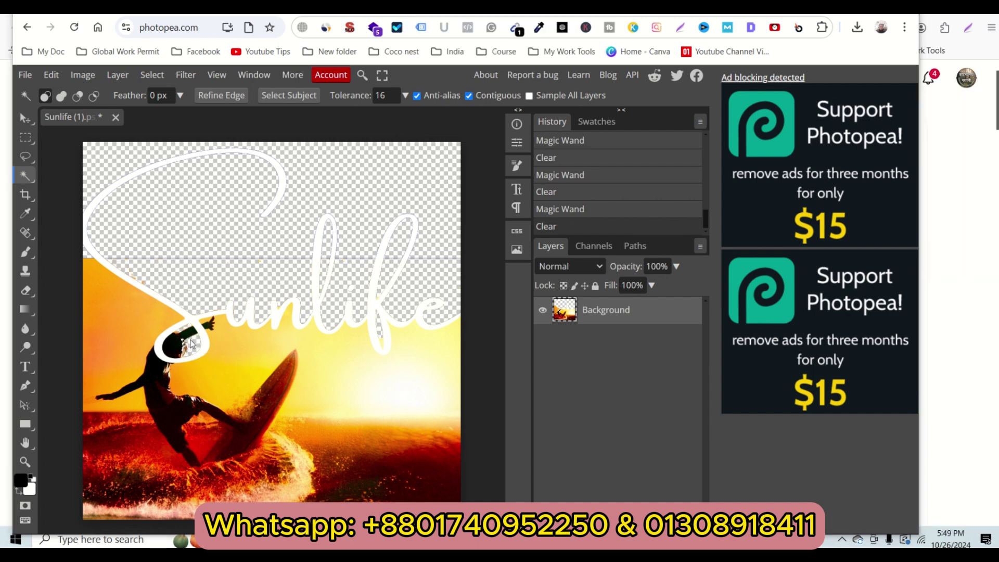
- Export the transparent Sunlife cutout as a PNG image
left_click(25, 76)
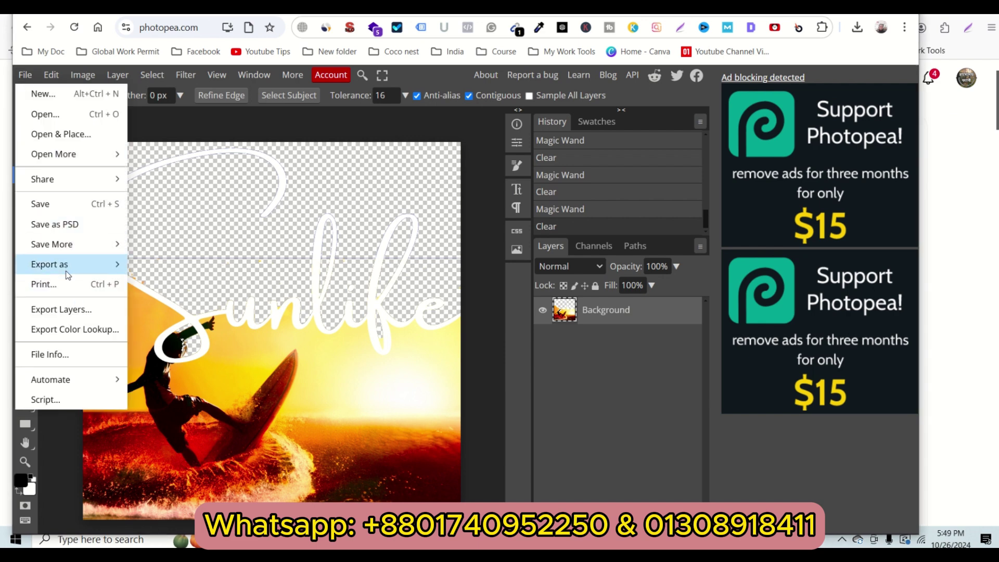
mouse_move(92, 270)
left_click(184, 265)
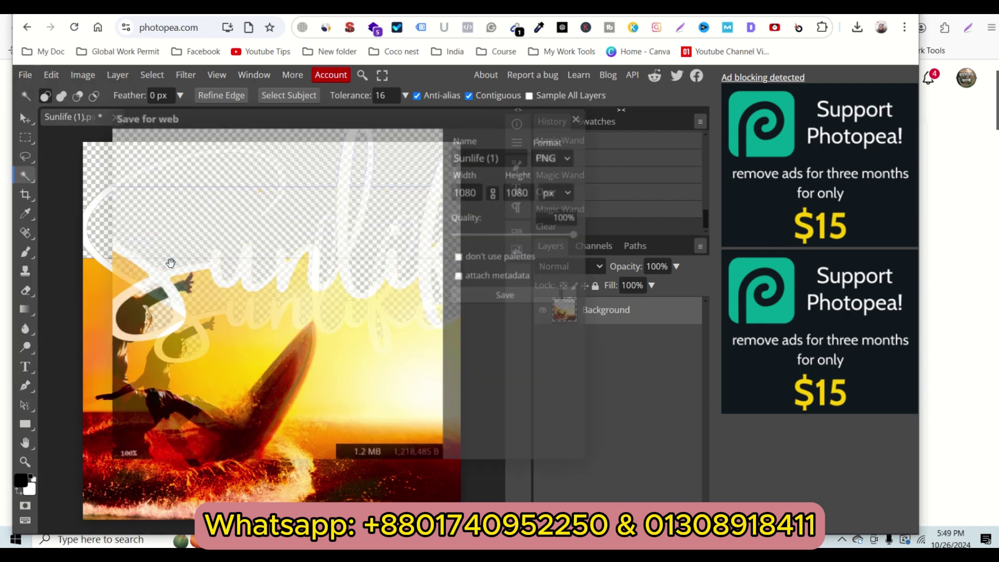
left_click(507, 296)
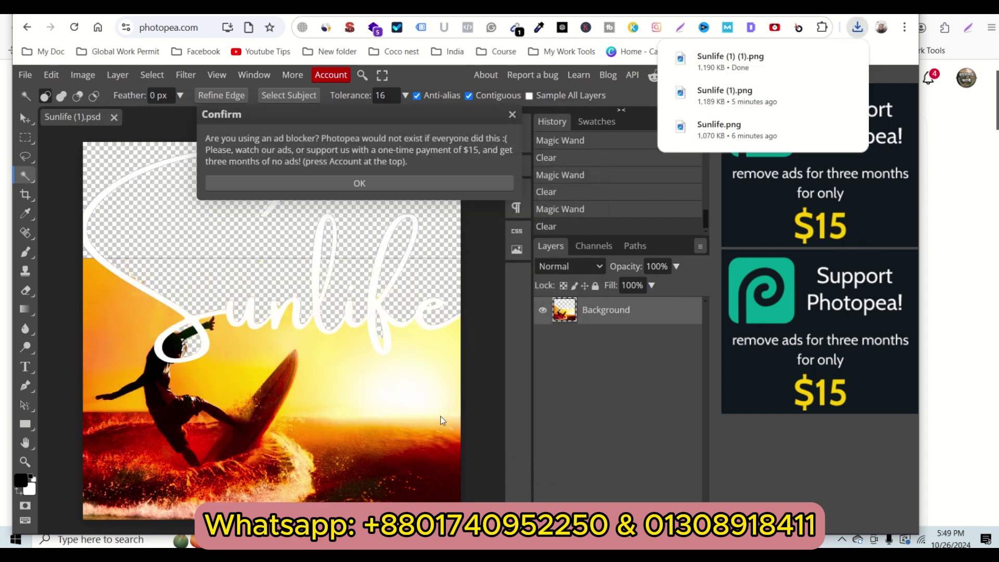
- Switch to Canva, add a second page to the Sunlife design and set its background to white
left_click(123, 7)
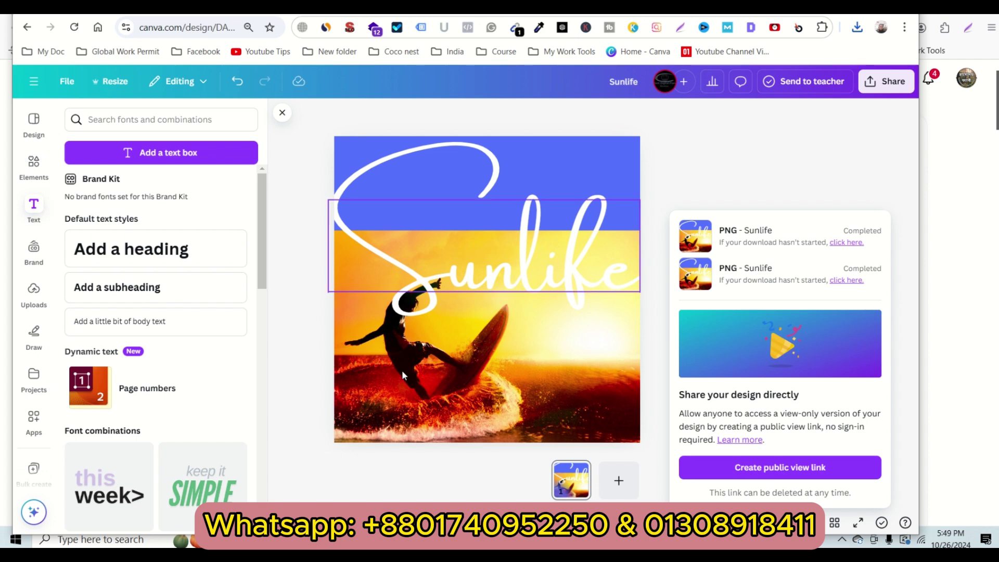
left_click(617, 482)
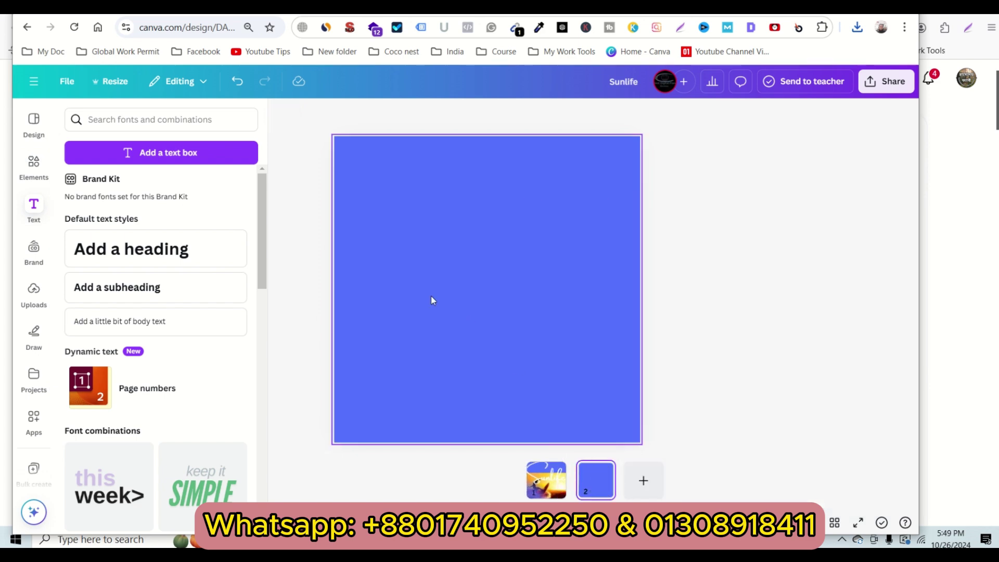
left_click(432, 301)
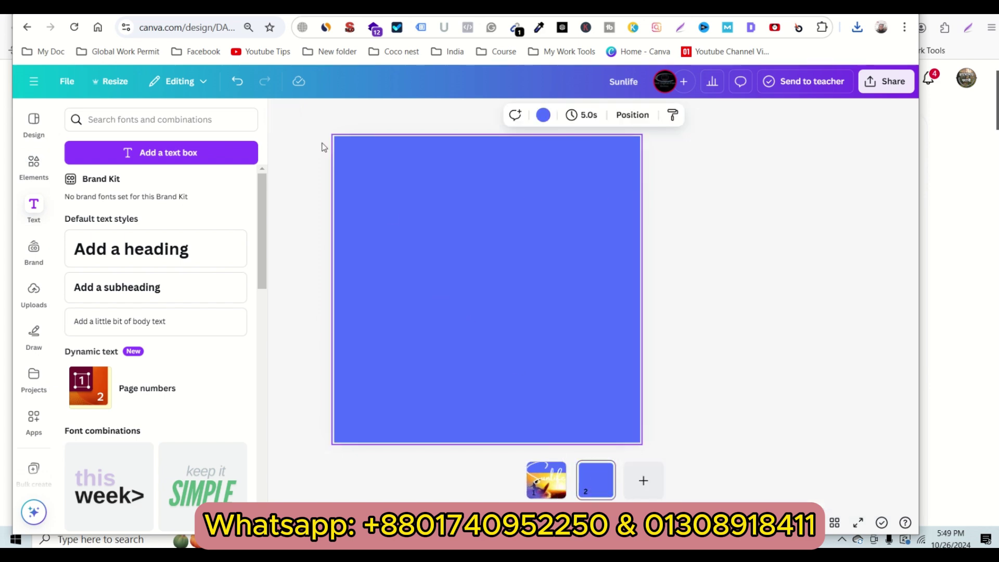
left_click(542, 115)
left_click(142, 208)
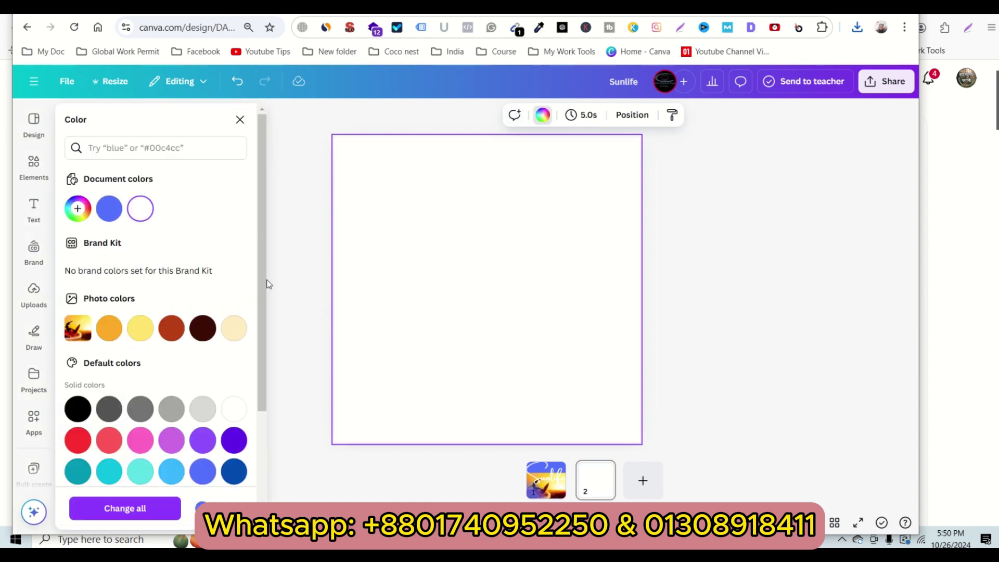
left_click(676, 302)
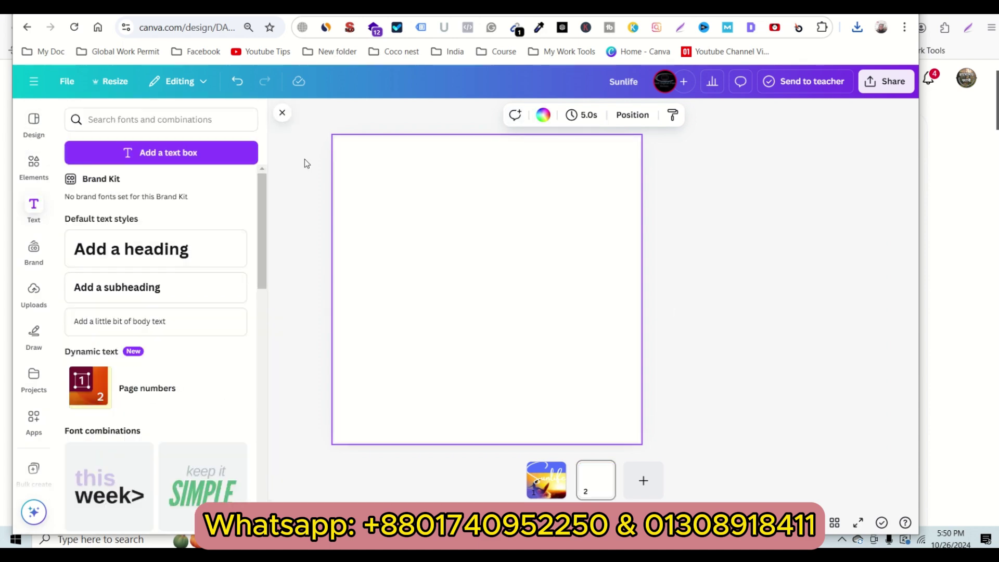
- Upload the exported Sunlife cutout PNG to the second page and scale it to fill the page
left_click(35, 165)
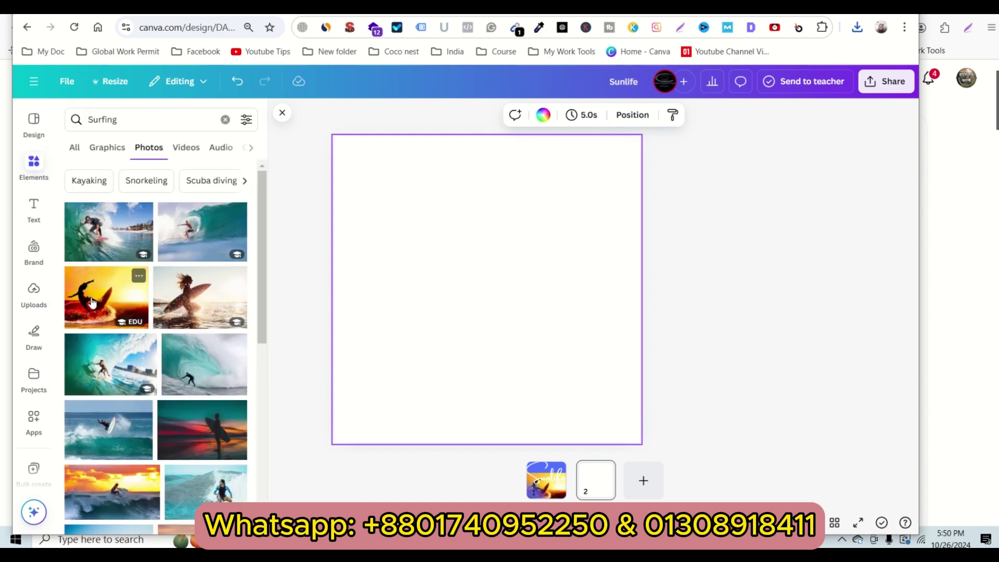
left_click(44, 299)
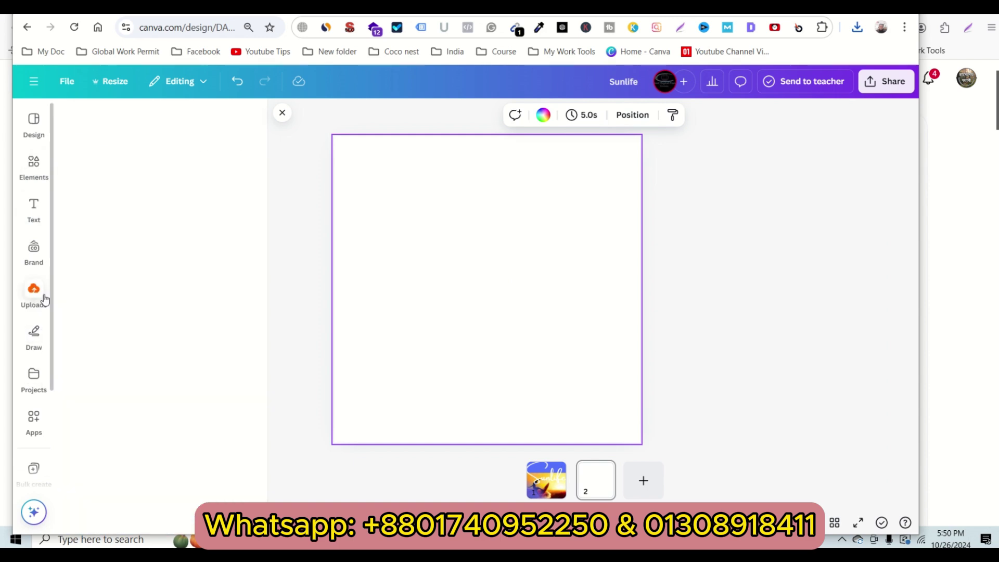
left_click(125, 151)
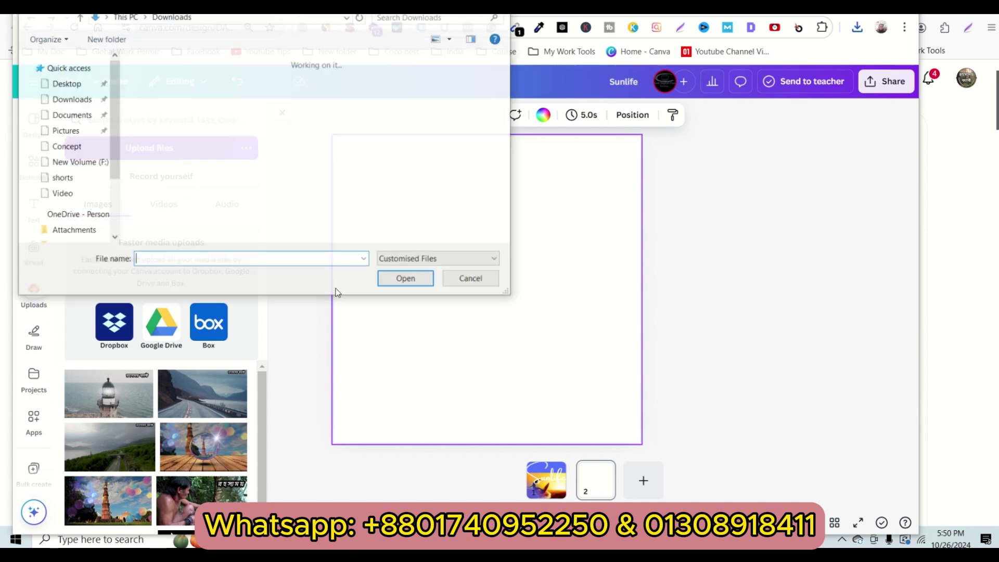
double_click(161, 112)
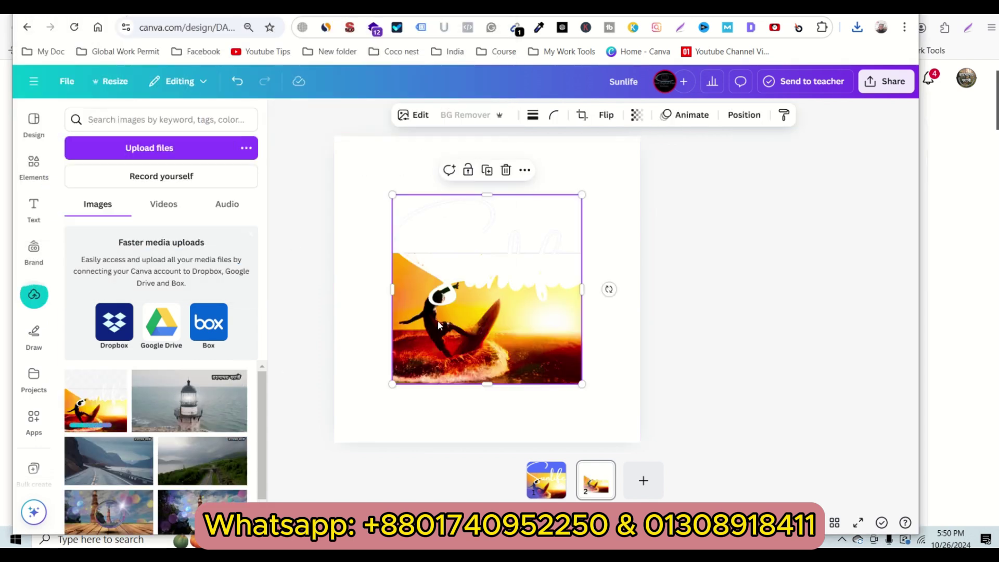
left_click_drag(392, 384, 334, 443)
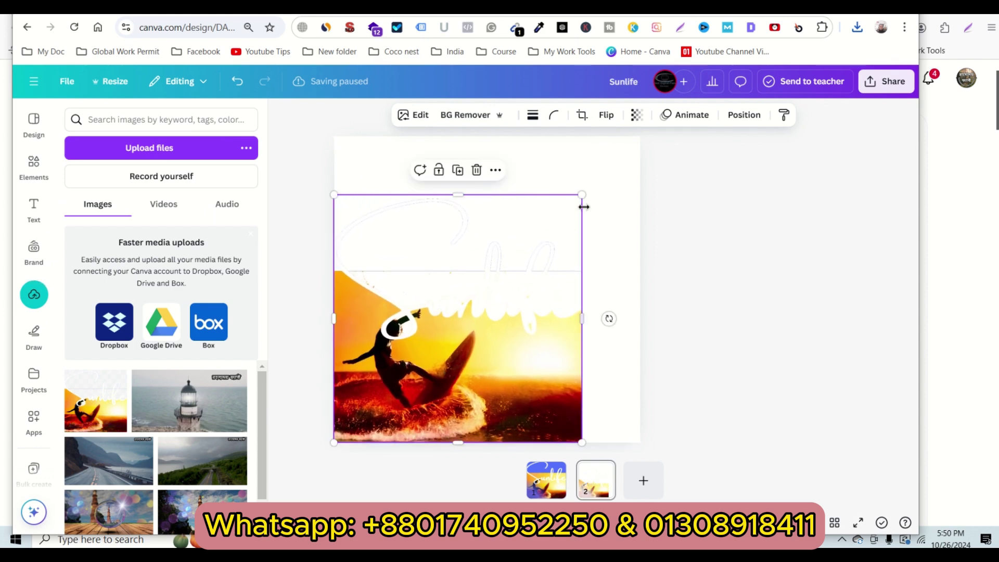
left_click_drag(582, 195, 662, 162)
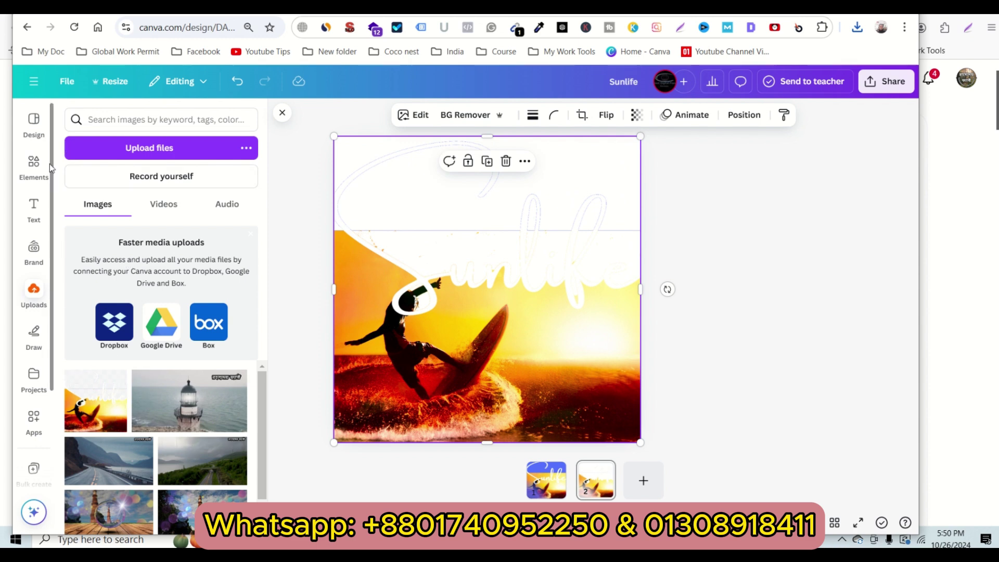
- Add the photo of the surfer riding inside a green wave and move it to the page's upper half
left_click(34, 164)
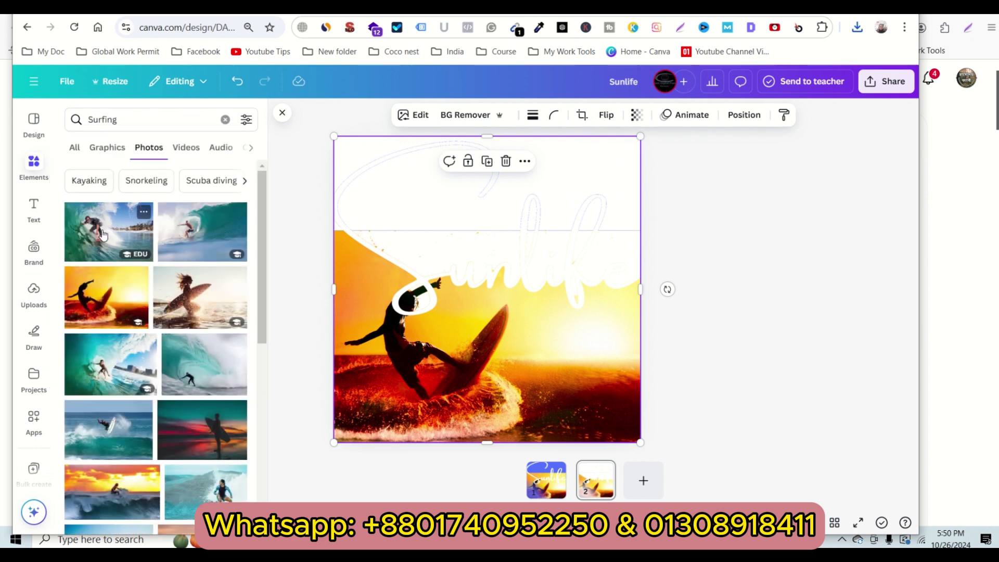
left_click(102, 234)
left_click_drag(481, 297, 470, 229)
- Send the green wave photo behind the cutout and enlarge it to span the full page width
right_click(455, 209)
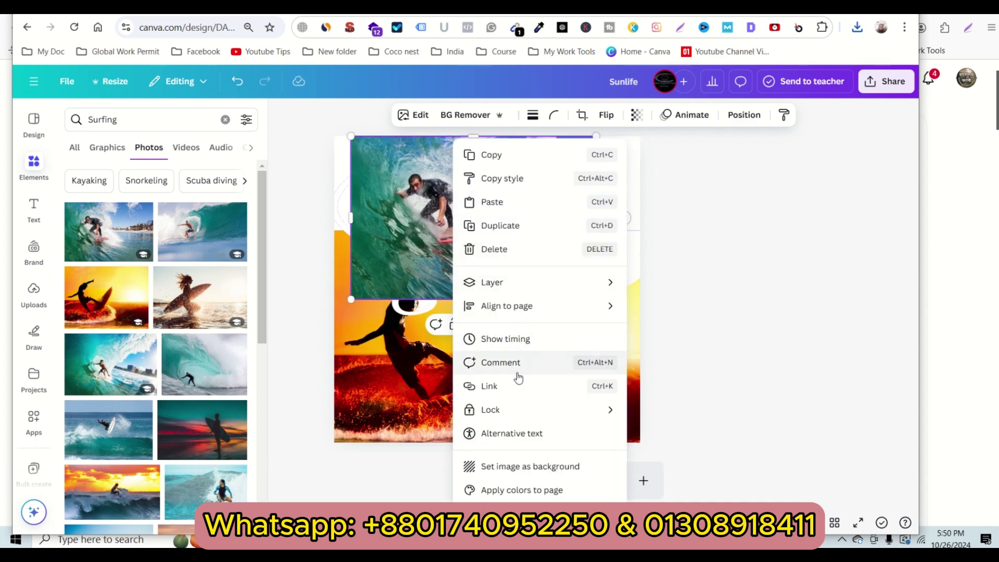
mouse_move(574, 286)
left_click(676, 353)
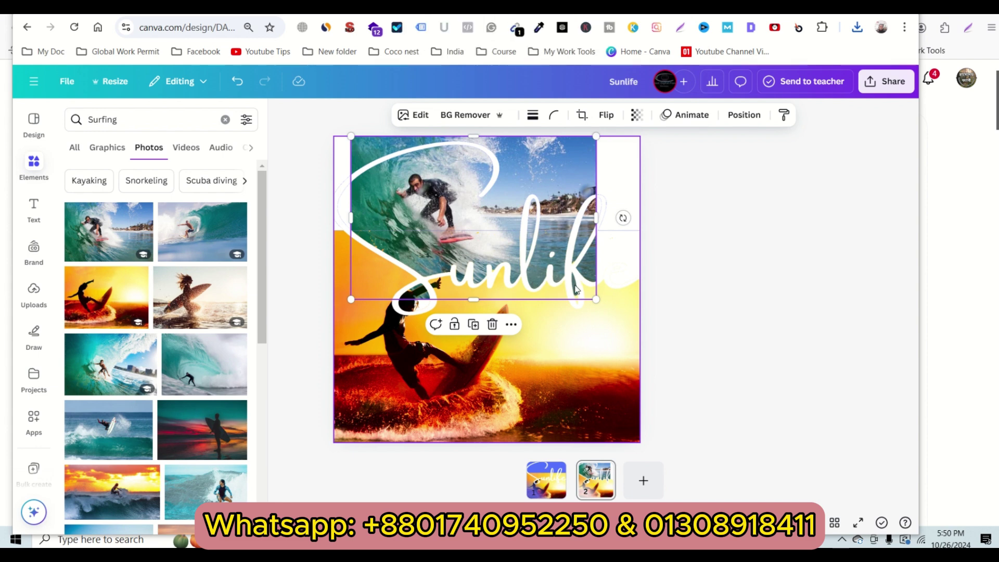
left_click_drag(596, 299, 647, 333)
left_click_drag(350, 136, 329, 123)
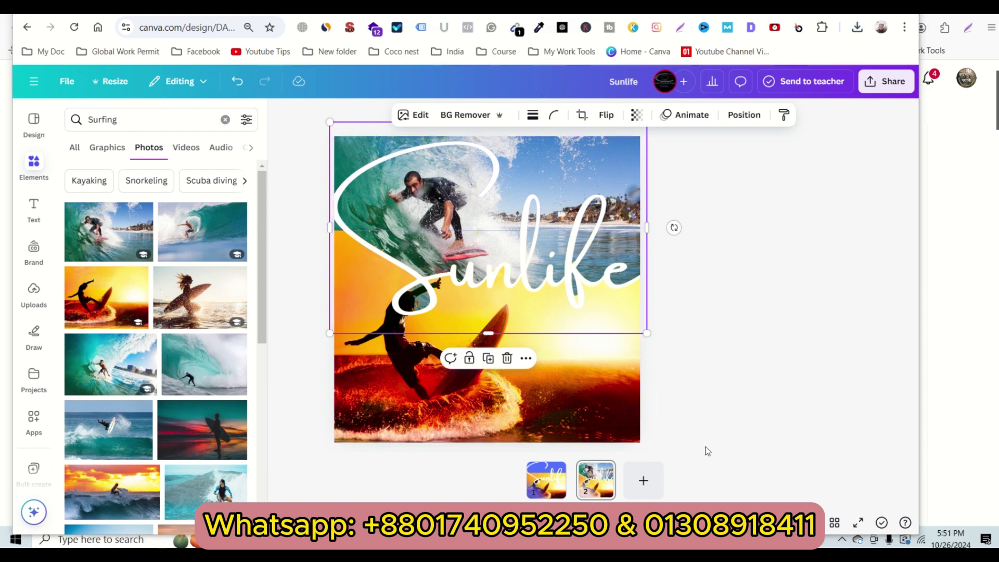
- Copy the Sunlife heading from the first page onto the second and align it over the cutout's lettering
left_click(546, 480)
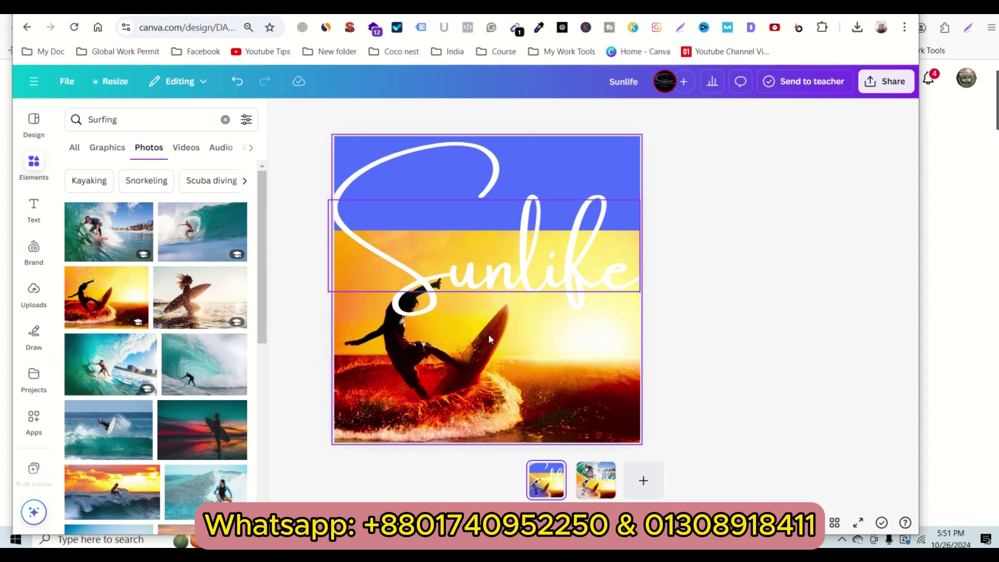
left_click(478, 267)
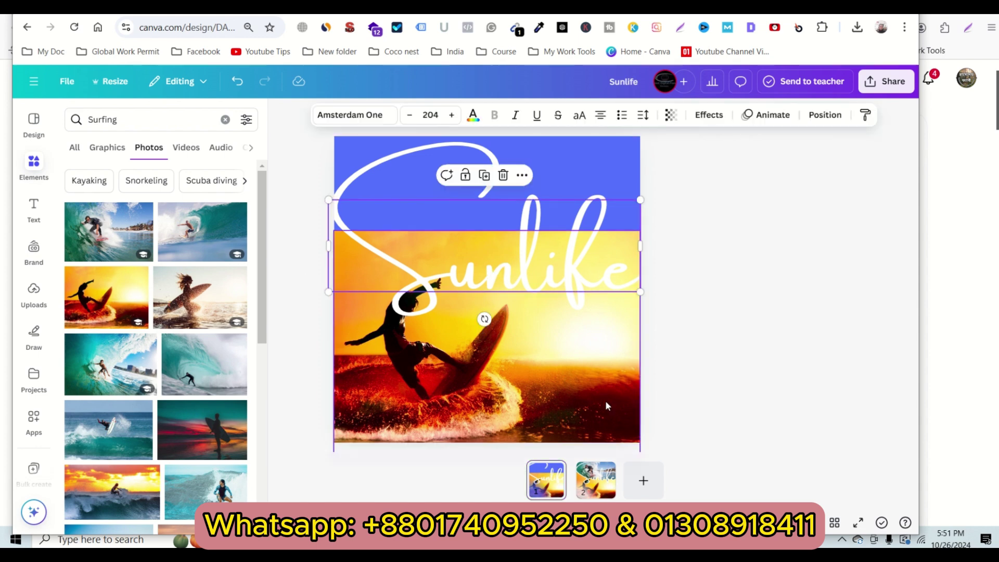
left_click(596, 479)
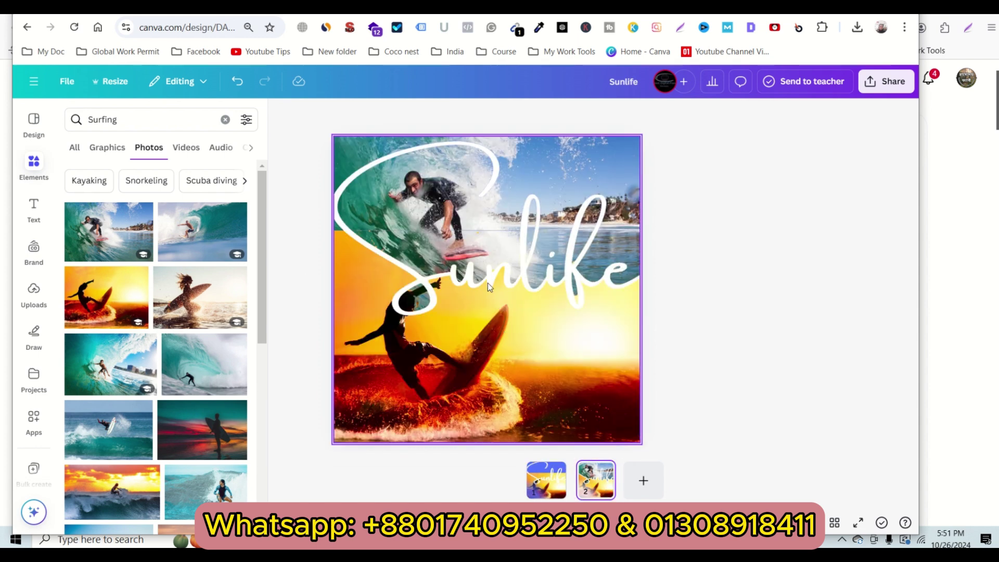
left_click(473, 342)
left_click(475, 262)
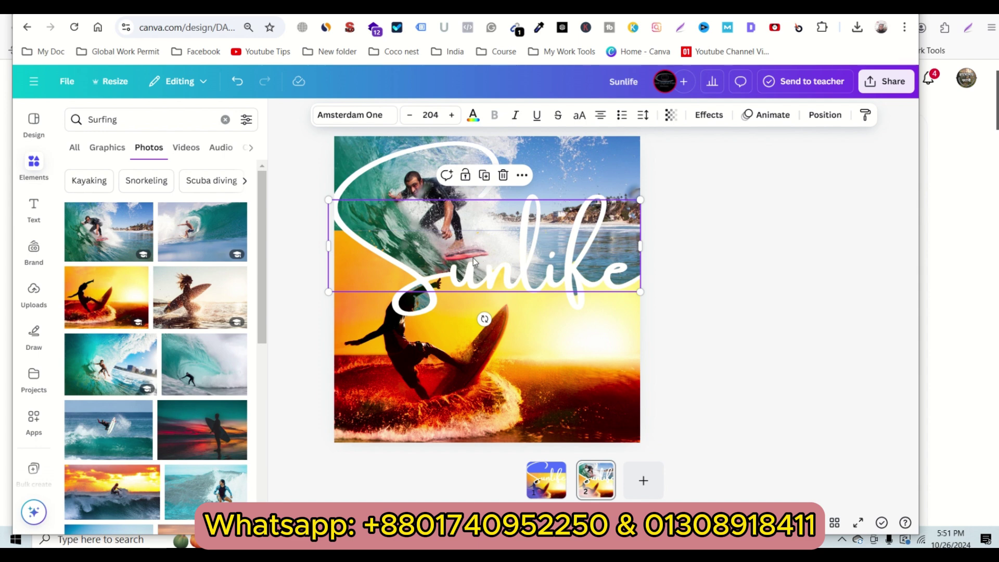
mouse_move(492, 264)
left_mouse_down()
mouse_move(492, 293)
mouse_move(494, 256)
mouse_move(494, 276)
mouse_move(496, 267)
left_mouse_up()
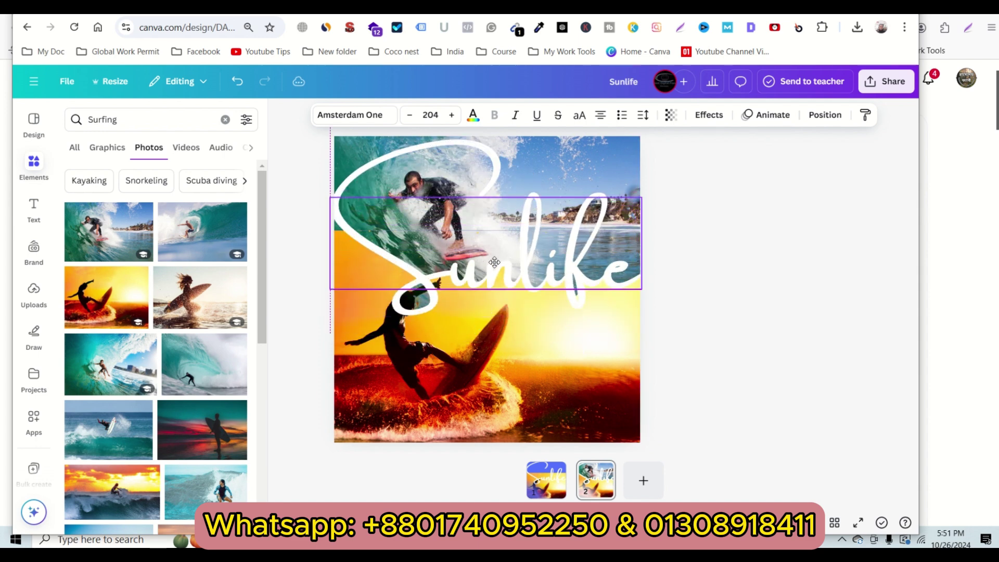
- Try a gray Outline effect with thickness 50 on the Sunlife heading and realign it over the cutout's lettering
left_click(710, 123)
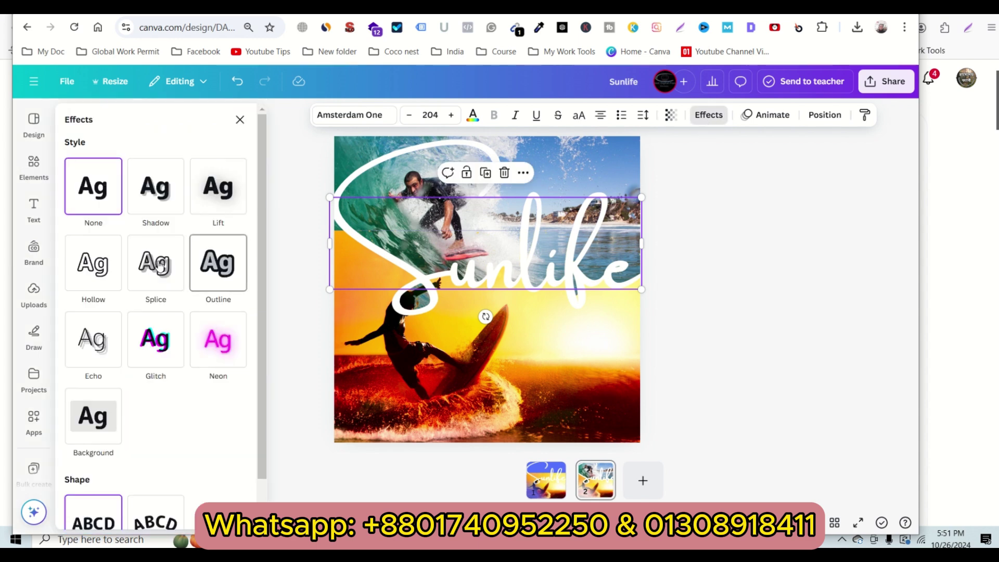
left_click(213, 266)
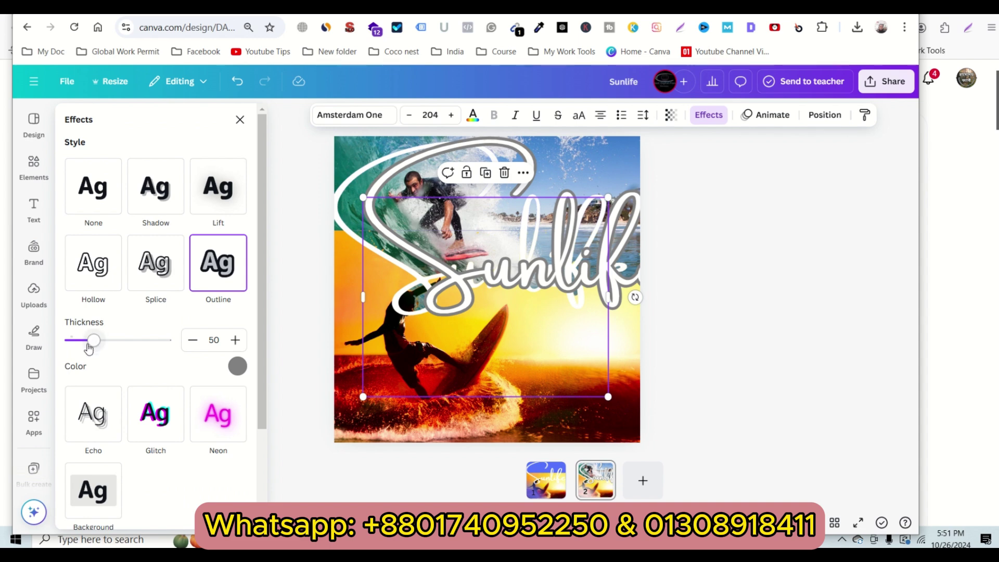
left_click_drag(94, 341, 104, 340)
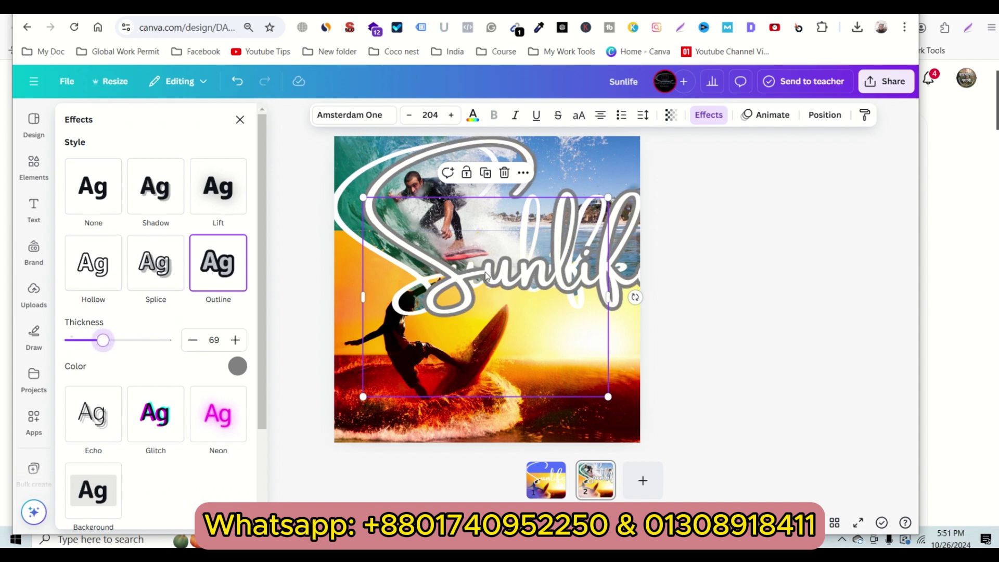
left_click_drag(485, 276, 450, 274)
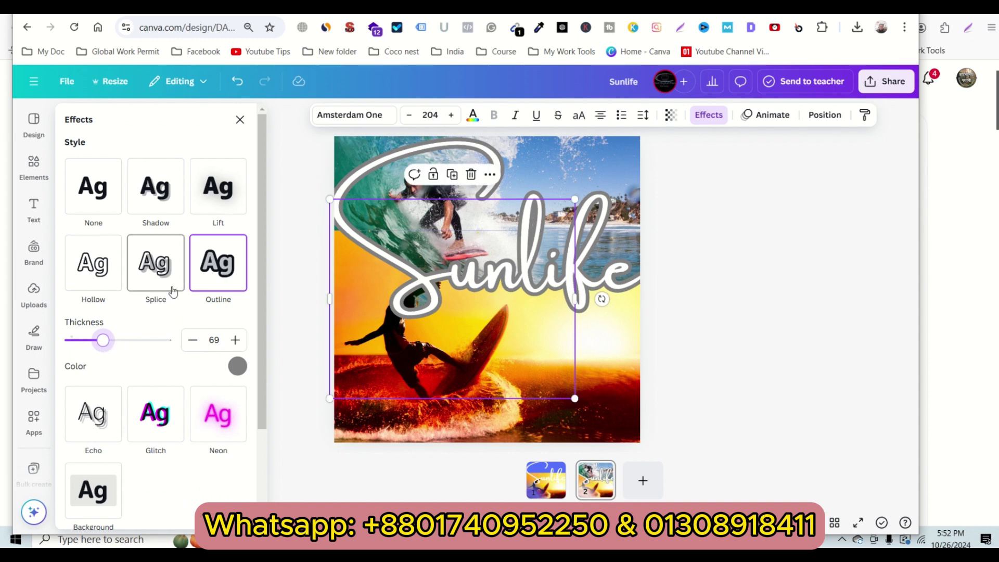
left_click_drag(102, 340, 93, 339)
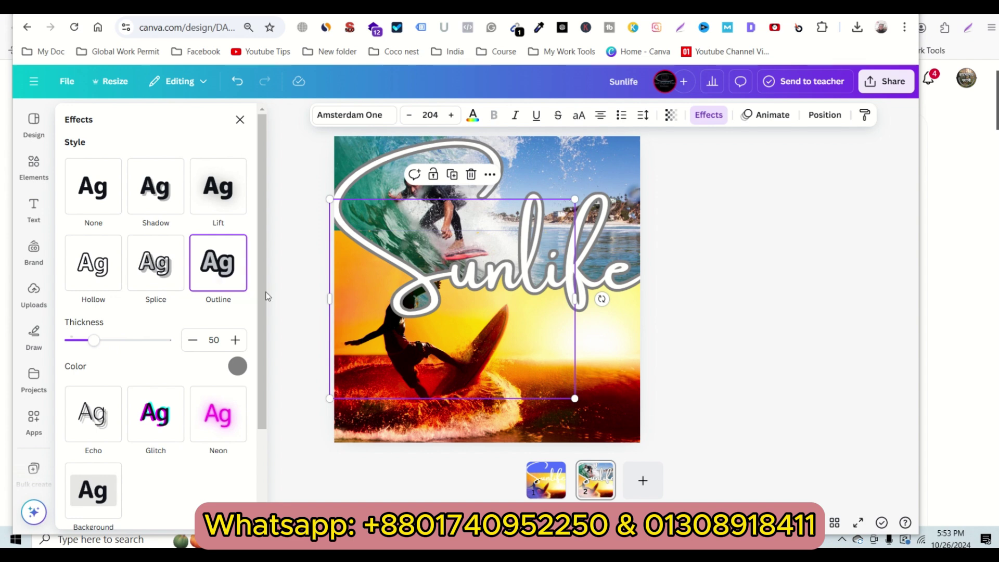
- Replace the heading's effect with Lift at intensity 100 and deselect the heading
left_click(219, 189)
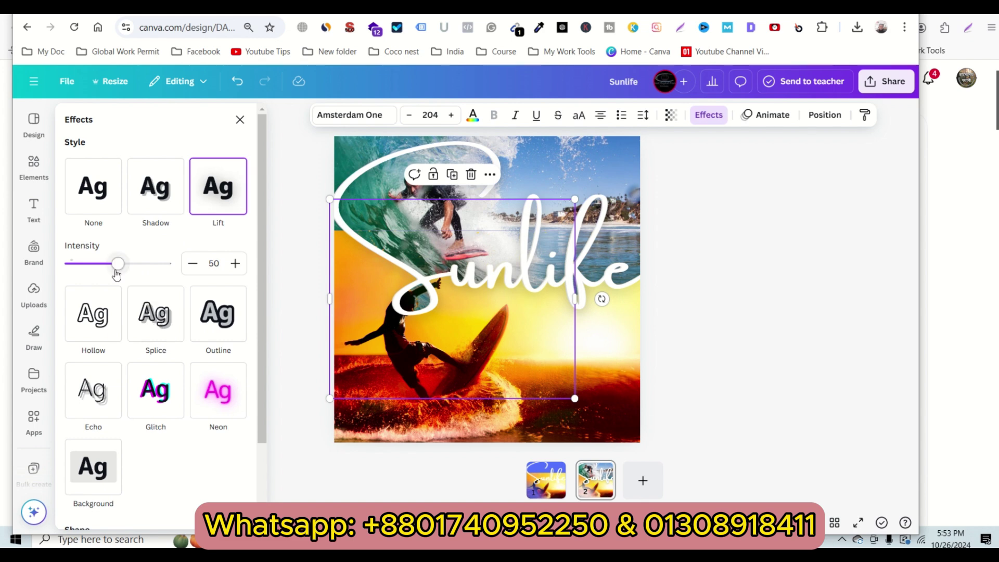
left_click_drag(123, 266, 188, 265)
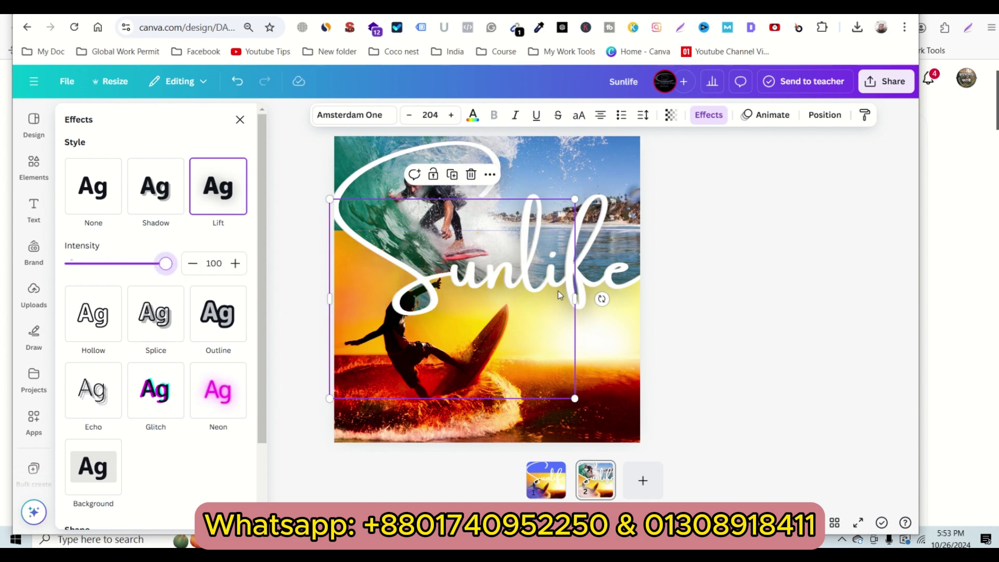
key("Escape")
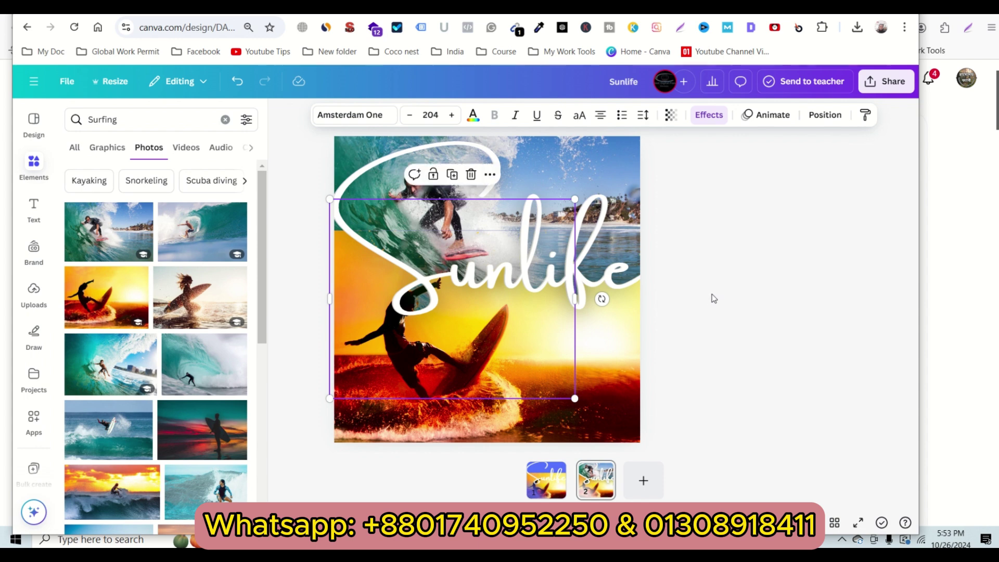
left_click(712, 295)
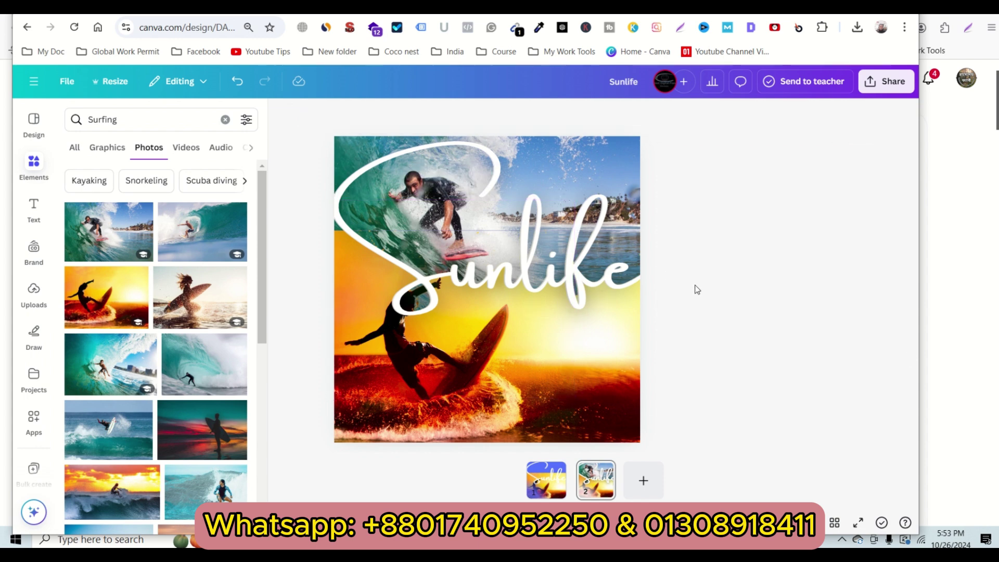